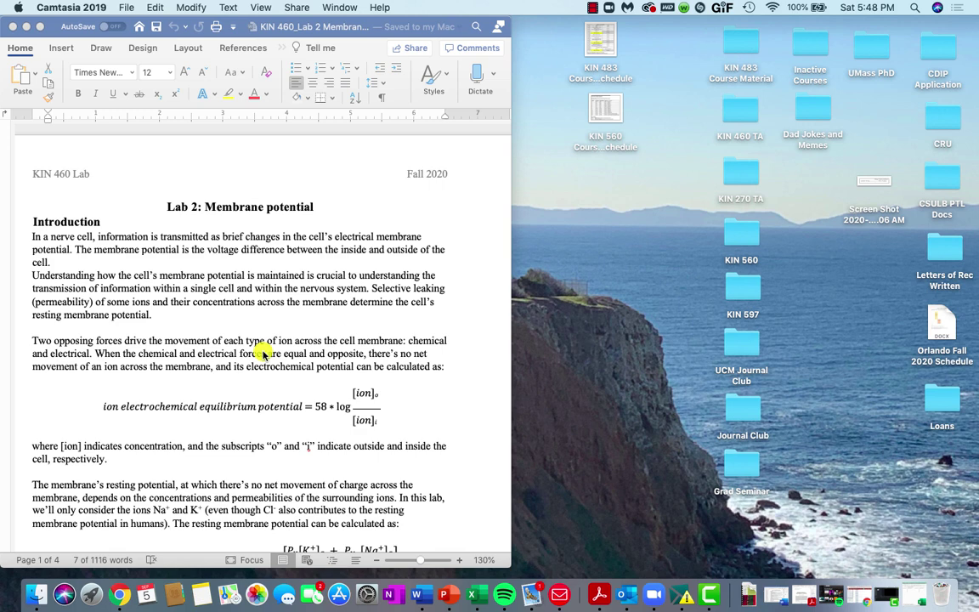
Step: Read the Lab 2 handout from the introduction through the description of the Lesson 1 window
scroll(263, 353, down, 3)
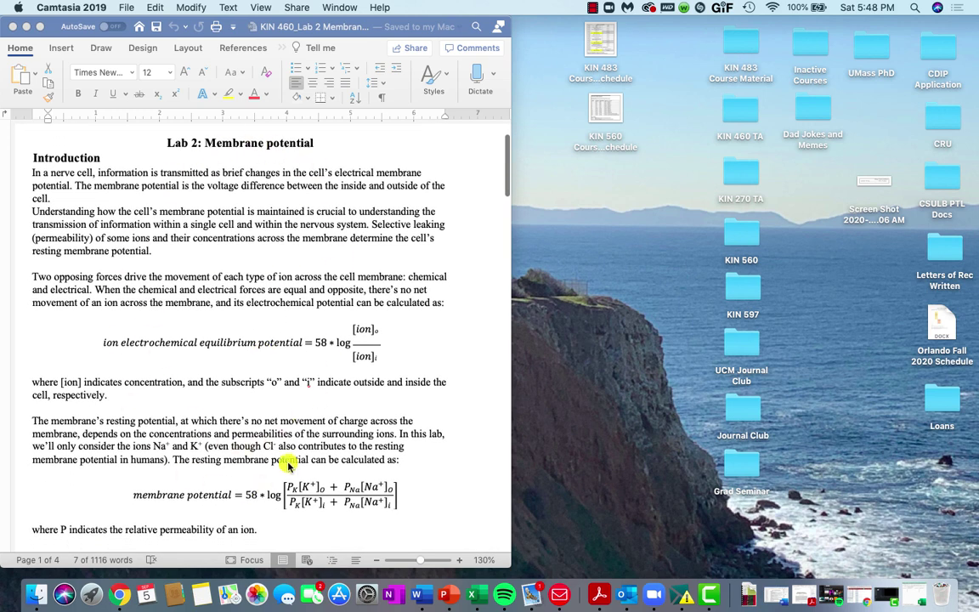
scroll(287, 463, down, 2)
scroll(287, 463, down, 12)
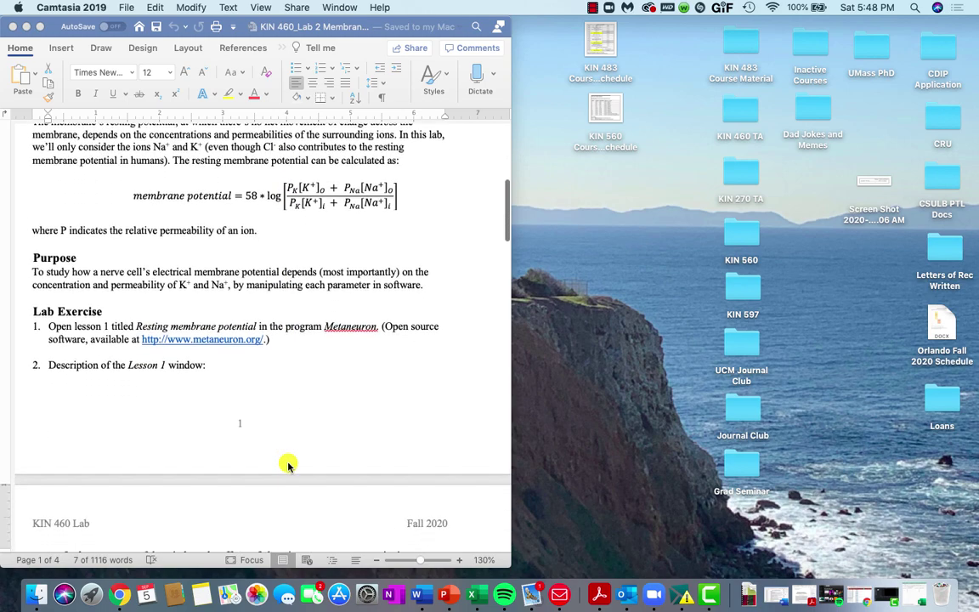
scroll(287, 463, down, 3)
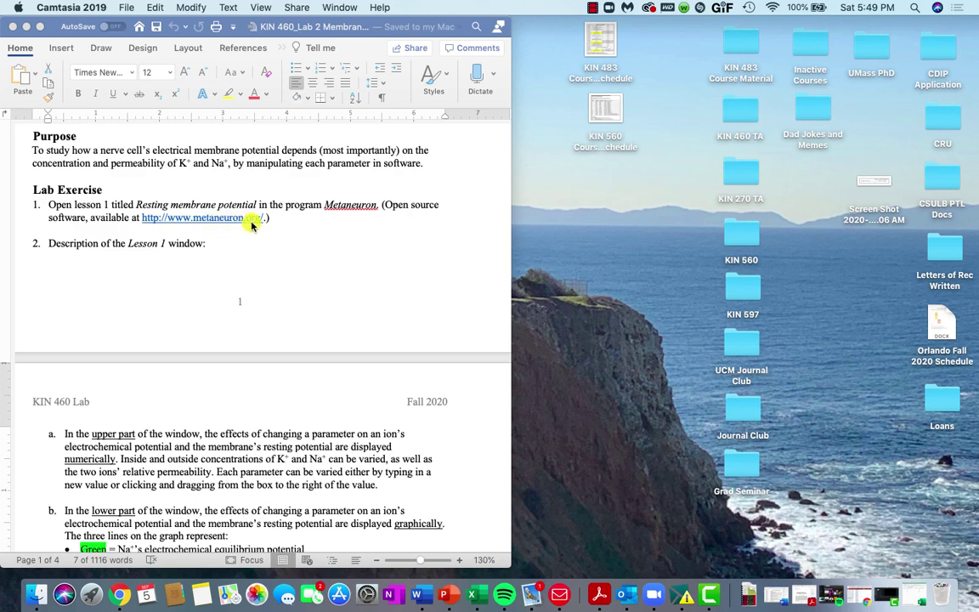
scroll(251, 225, down, 5)
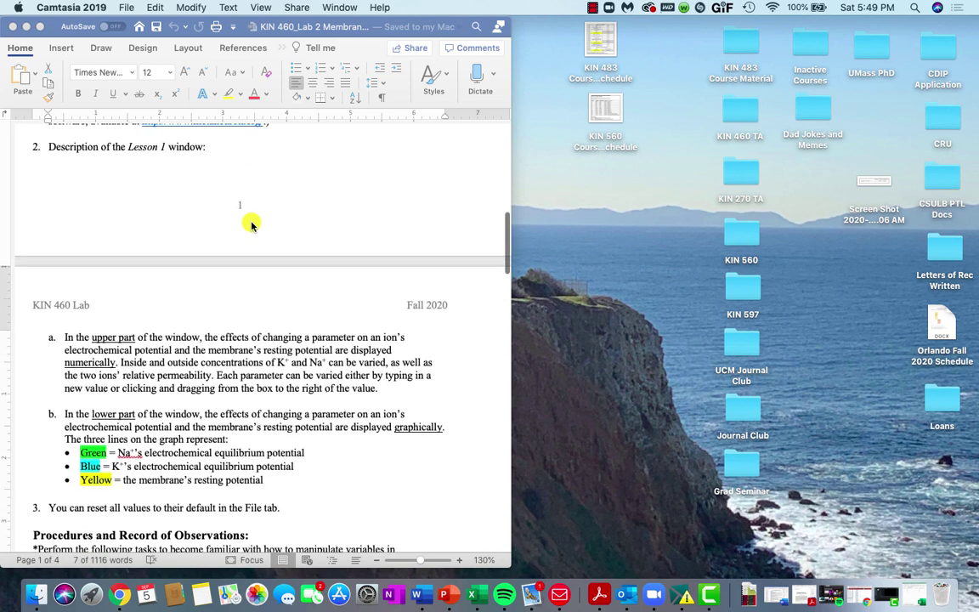
scroll(251, 226, down, 1)
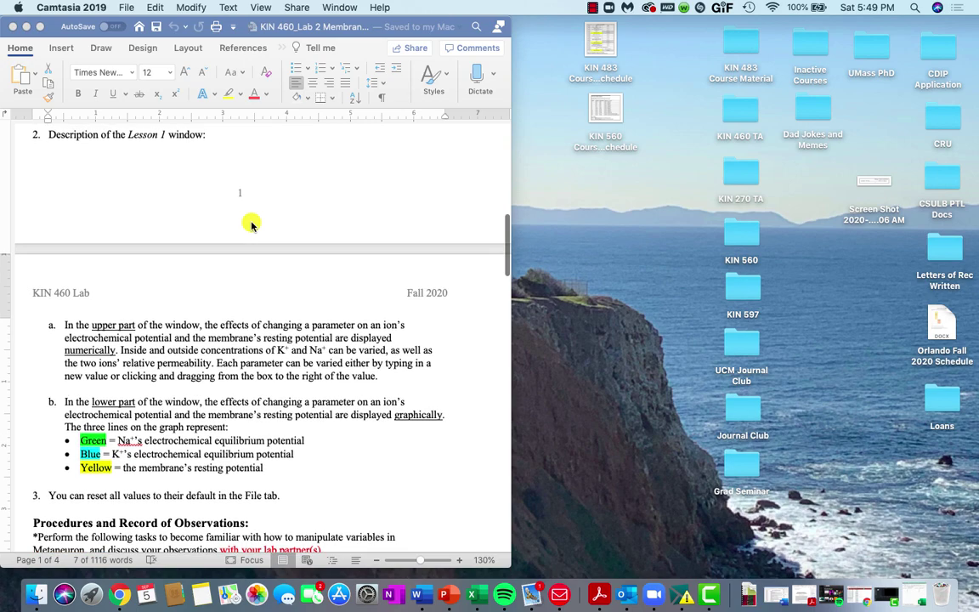
Step: Launch MetaNeuron, check the handout in Word, and load Lesson 1: Resting Membrane Potential
key(F4)
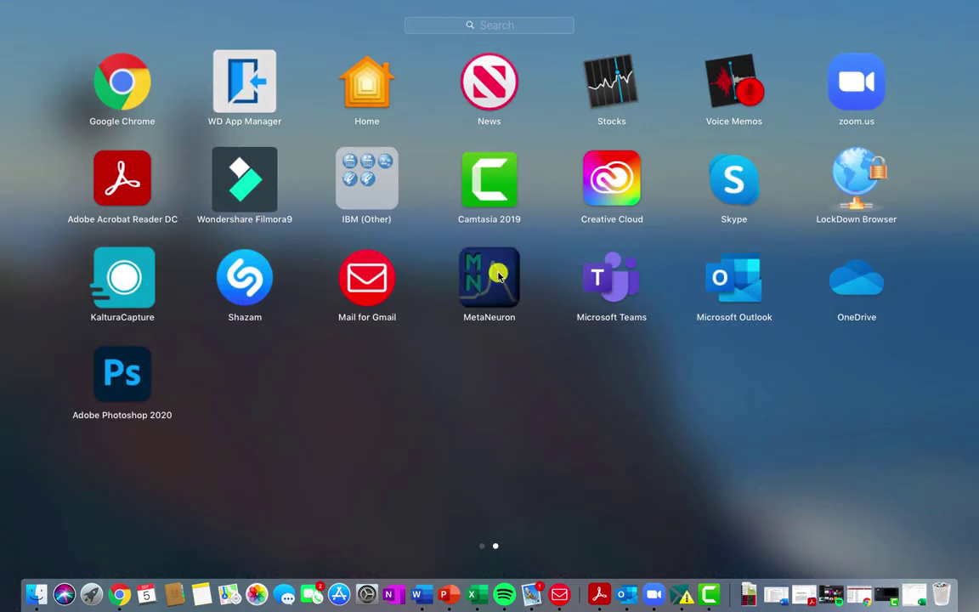
click(499, 276)
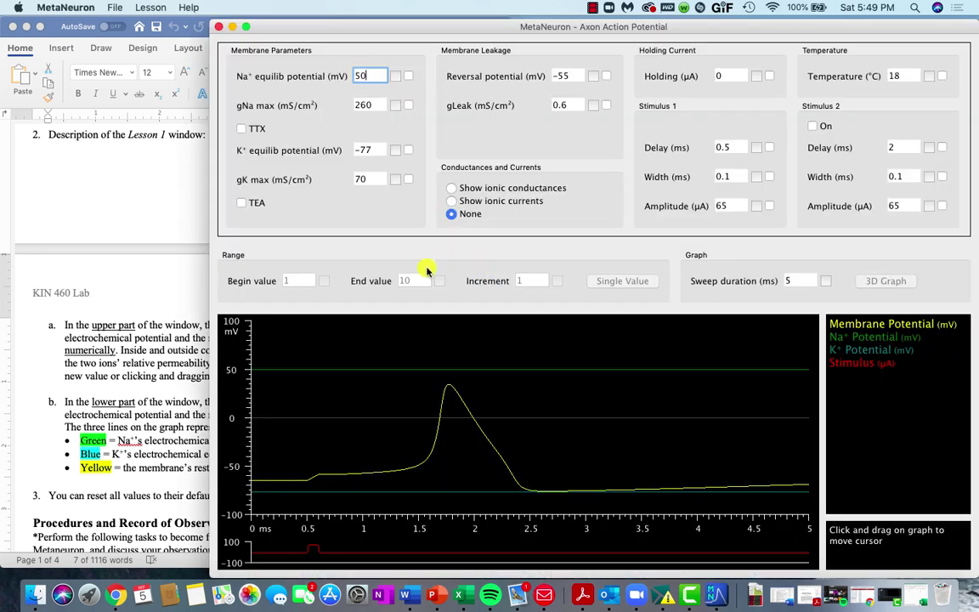
click(138, 308)
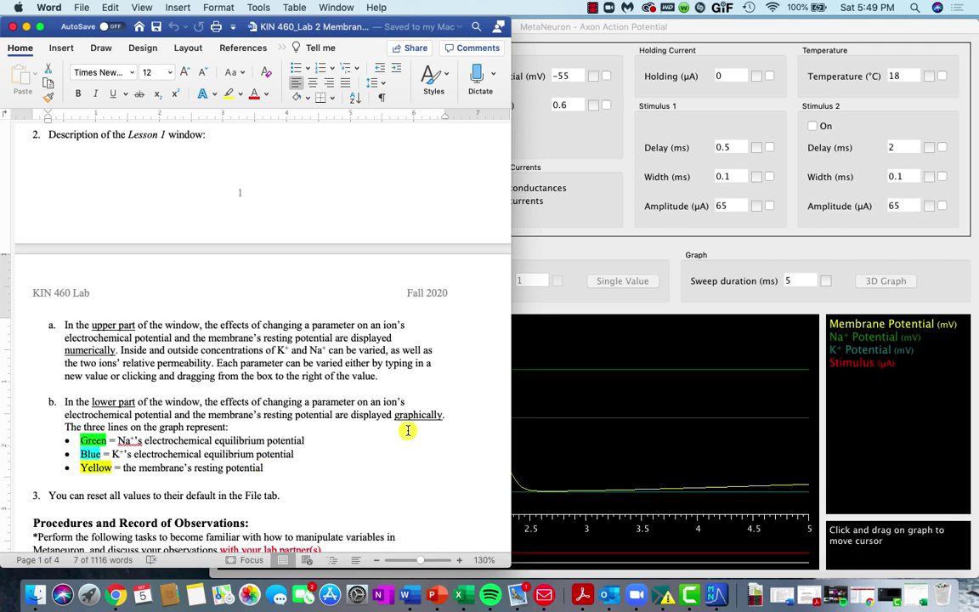
click(598, 231)
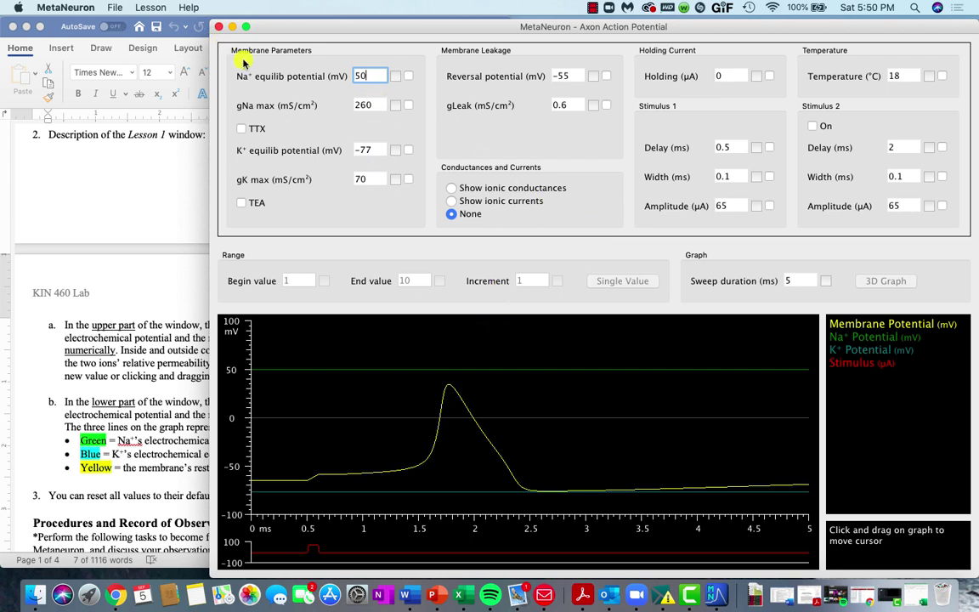
click(150, 8)
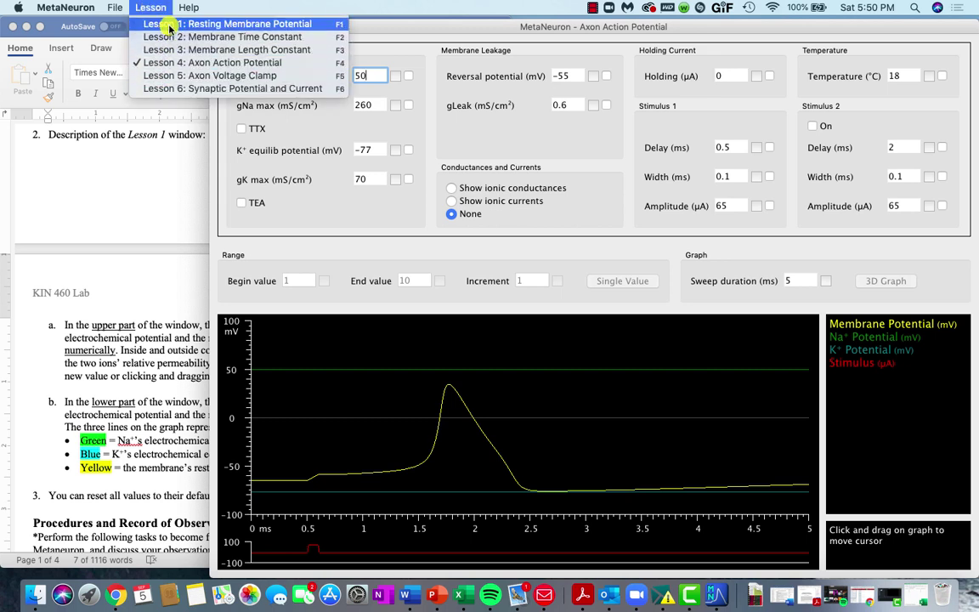
click(170, 26)
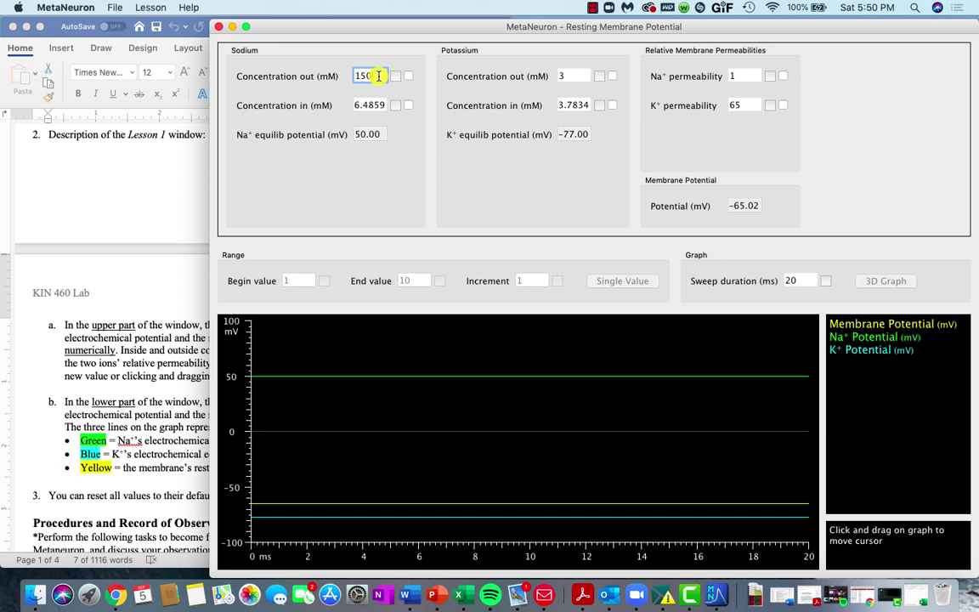
Step: Try sodium outside concentrations of 150 mM and 132 mM, and restore the lesson to its default values
key(Return)
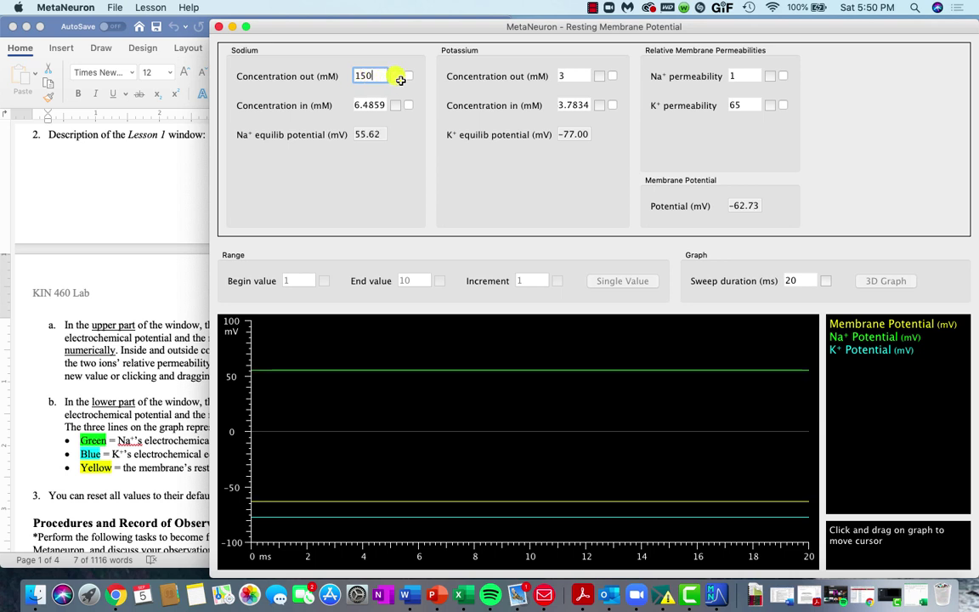
key(BackSpace)
text(8)
key(Return)
drag(470, 82, 279, 79)
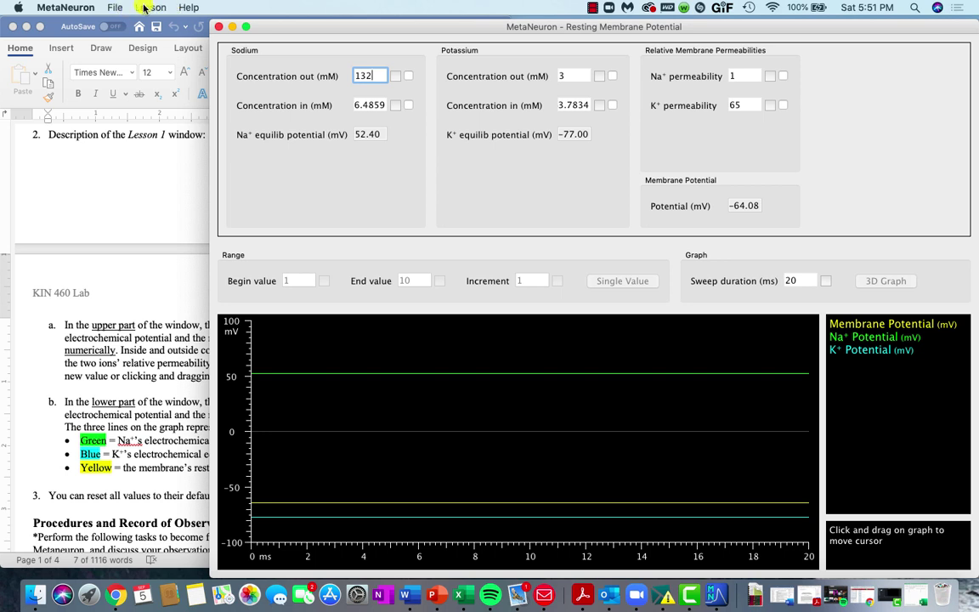
click(118, 9)
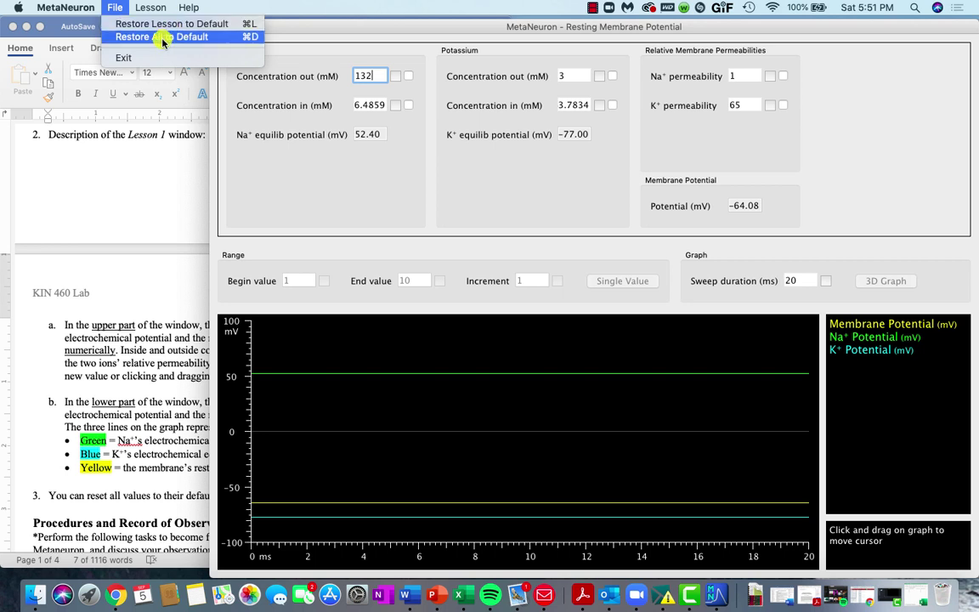
click(152, 24)
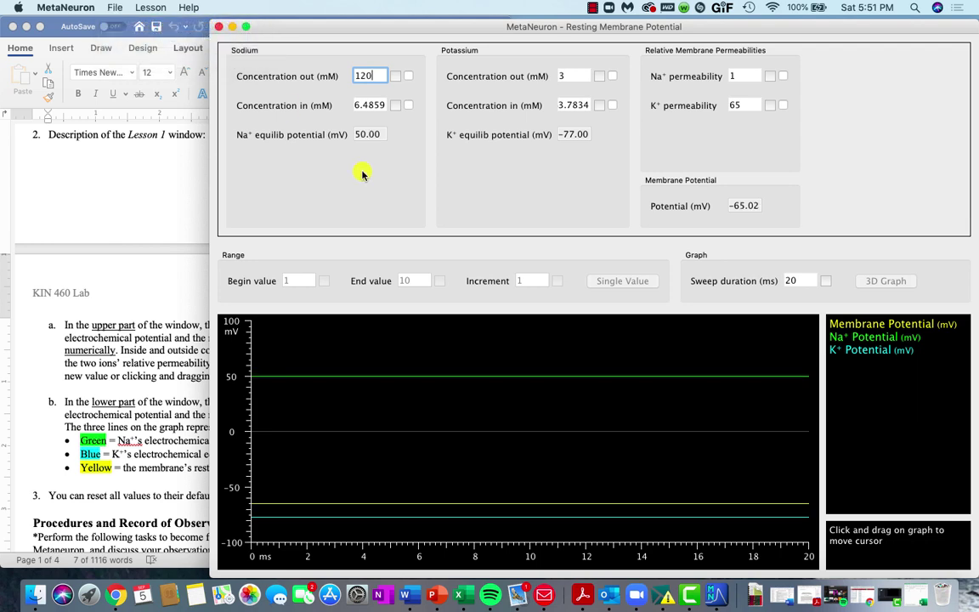
Step: Read Procedure 1 in the Word handout and raise potassium's inside concentration to 9.7834 mM in MetaNeuron
click(95, 319)
scroll(105, 352, down, 5)
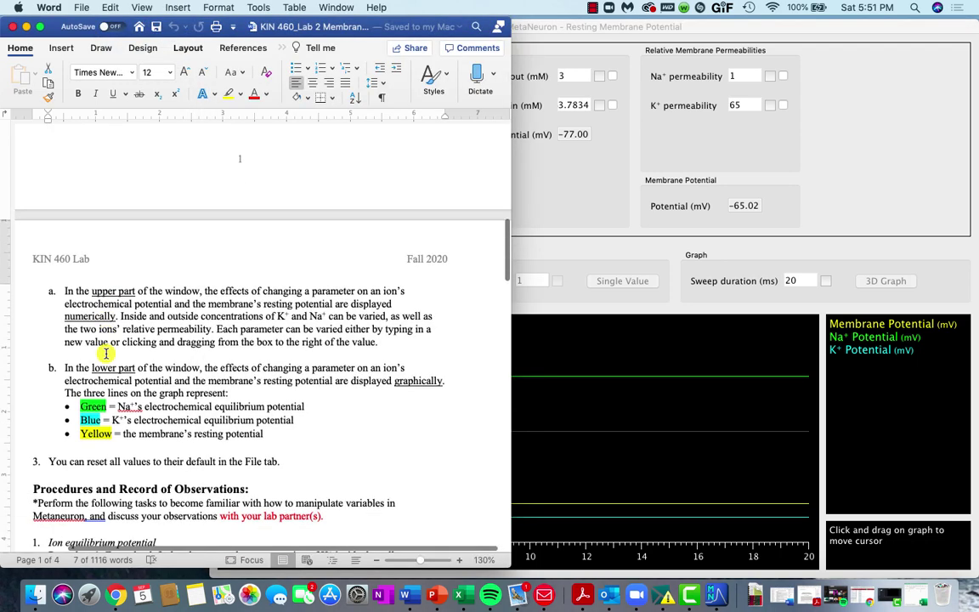
scroll(105, 353, down, 5)
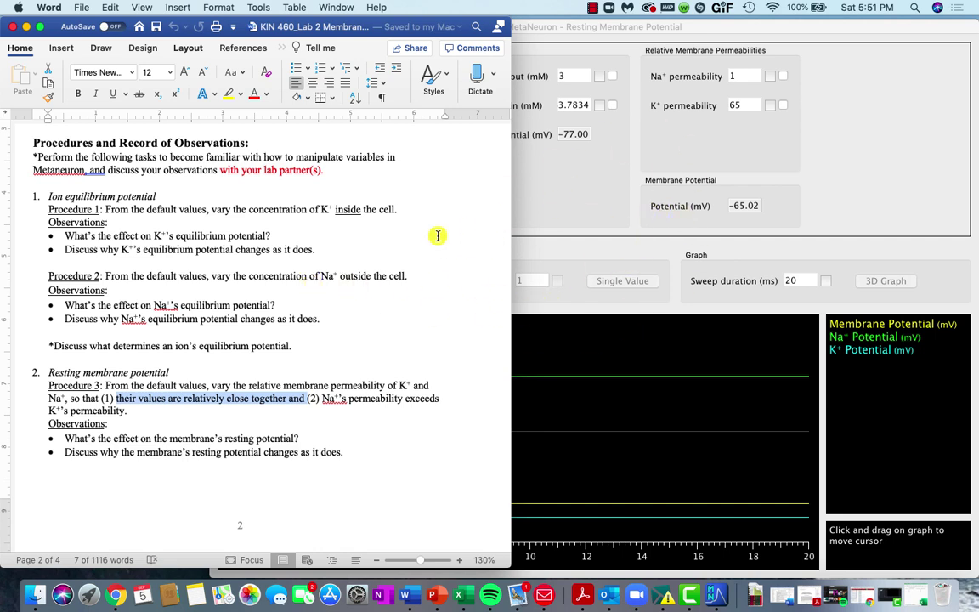
click(340, 209)
key(super+u)
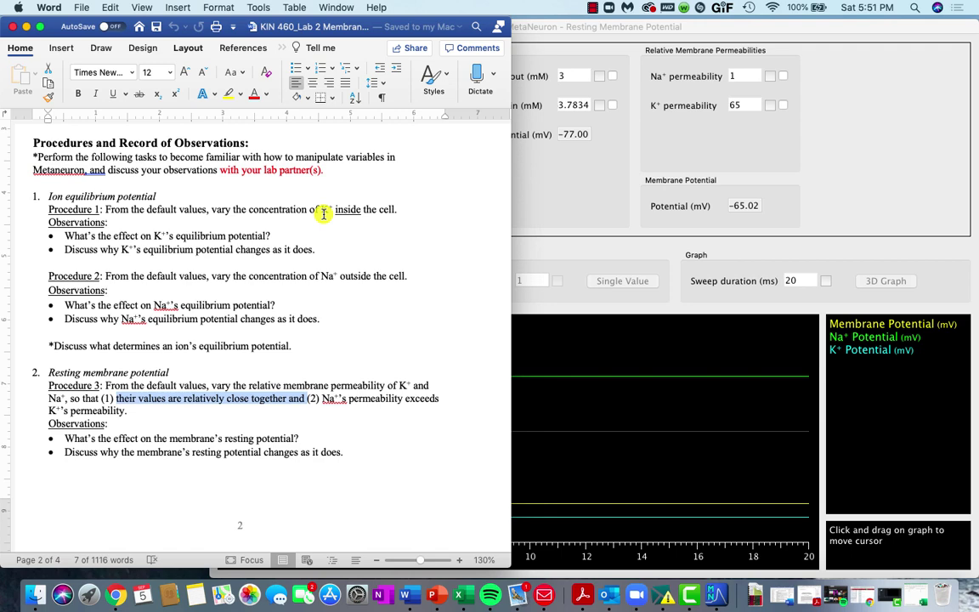
click(520, 183)
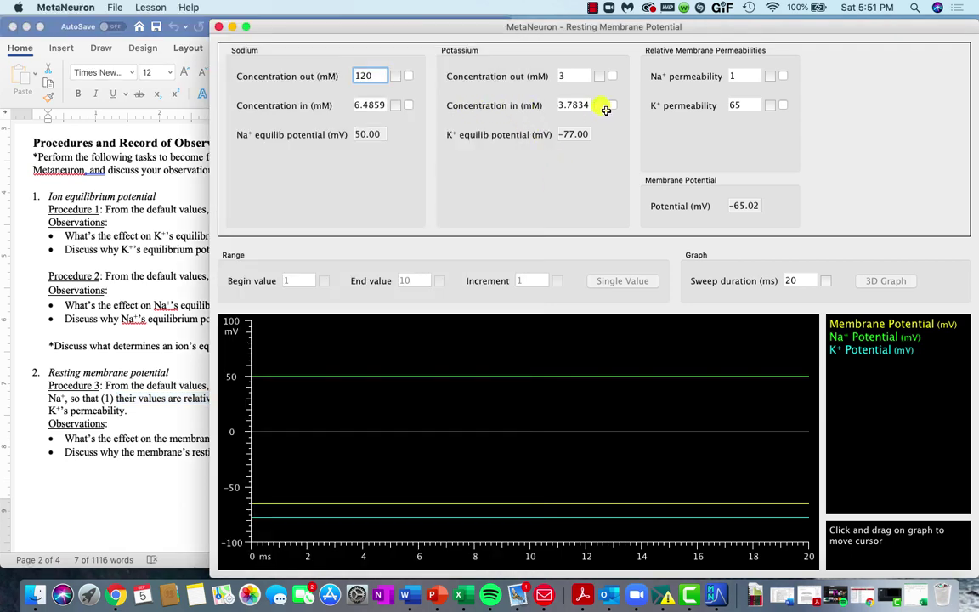
drag(600, 106, 438, 136)
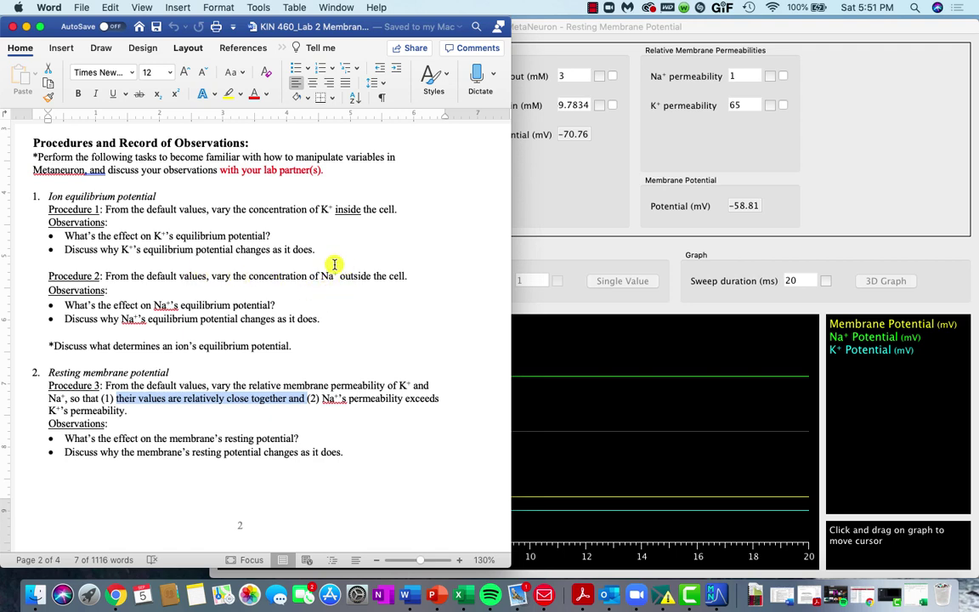
Step: Raise sodium's outside concentration to 137 mM in MetaNeuron and check it against Procedure 2 in the Word handout
click(623, 218)
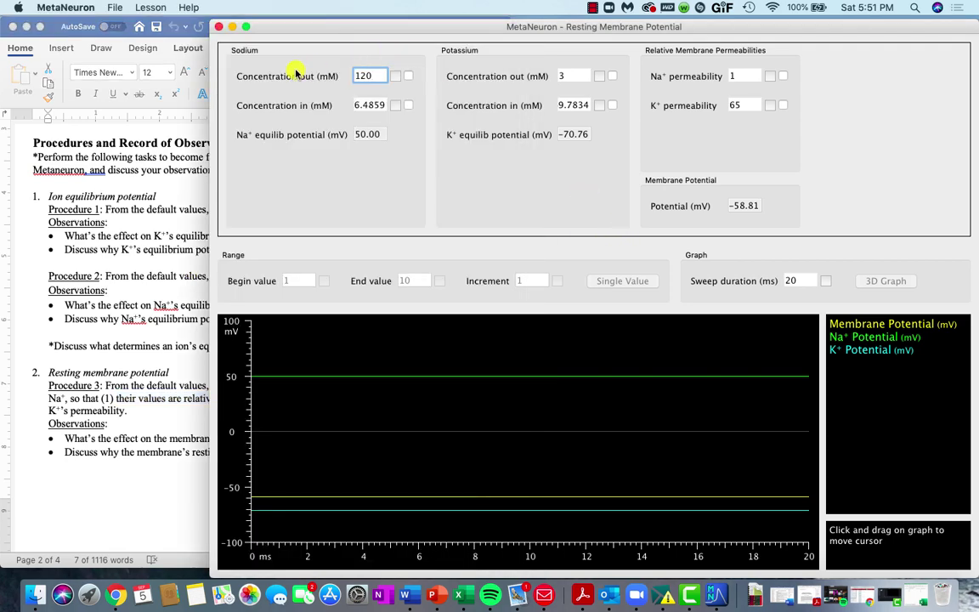
drag(395, 75, 503, 112)
click(125, 282)
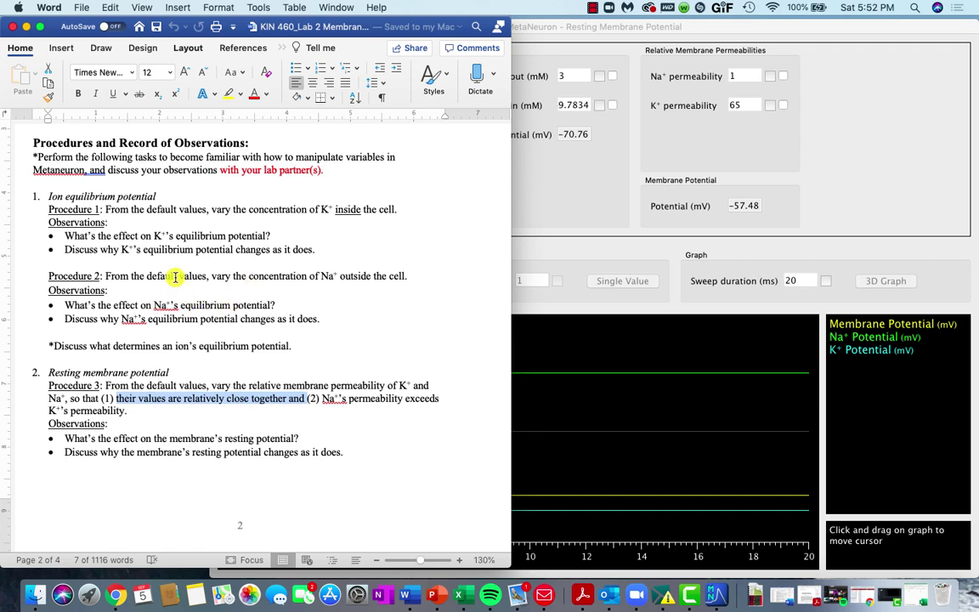
click(565, 187)
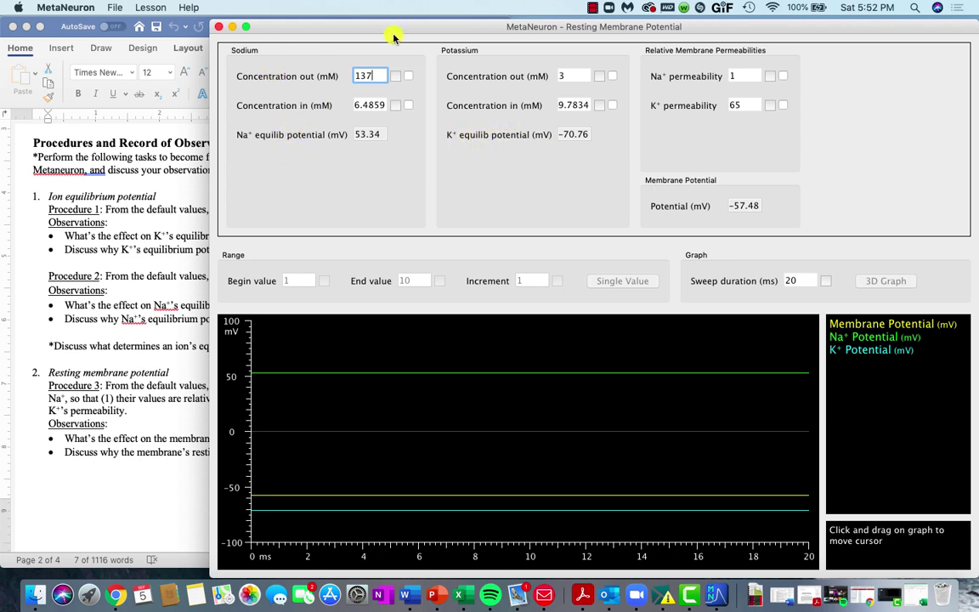
Step: Review Procedure 3 in the Word handout and restore MetaNeuron's Resting Membrane Potential lesson to its default values
click(109, 372)
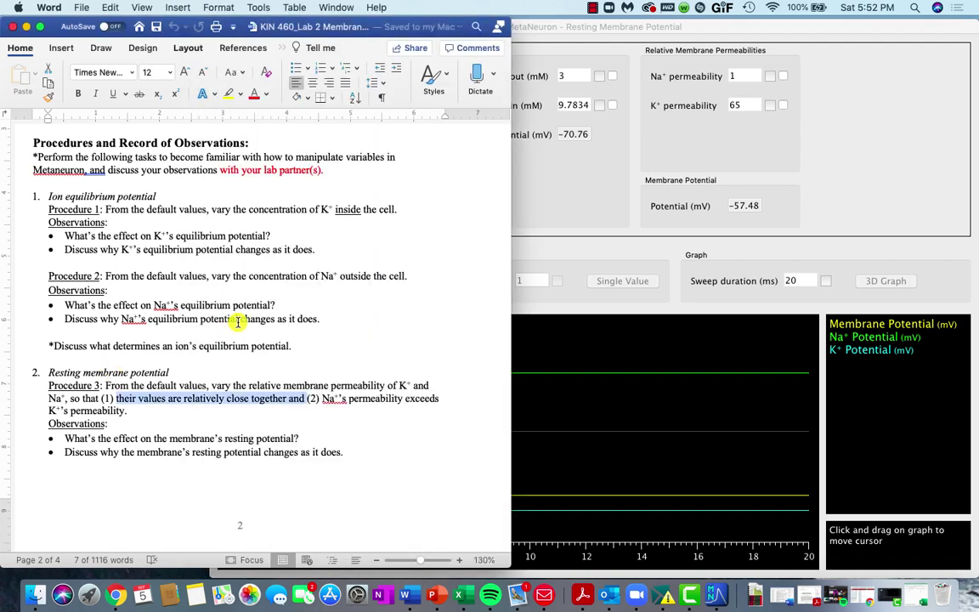
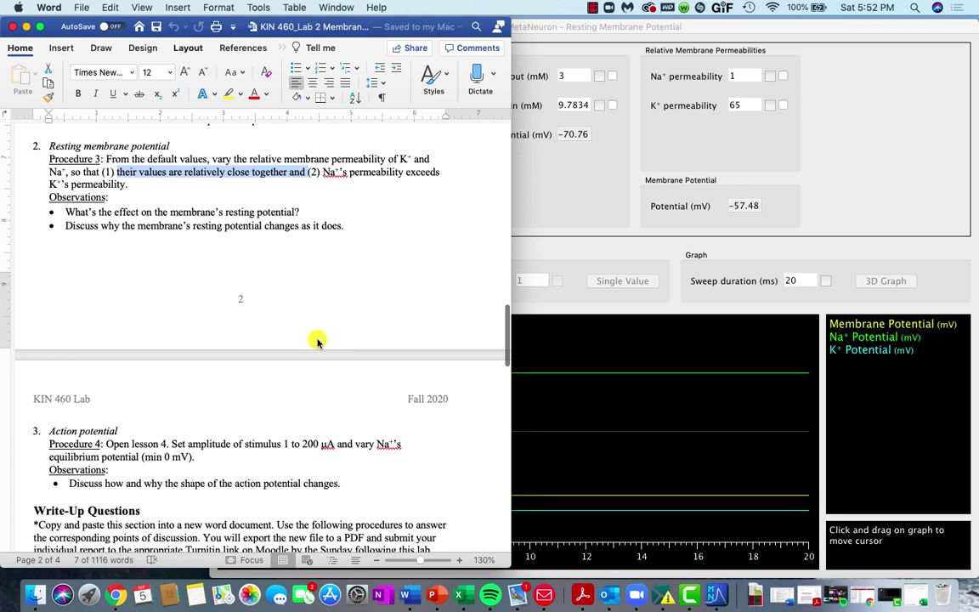
click(597, 217)
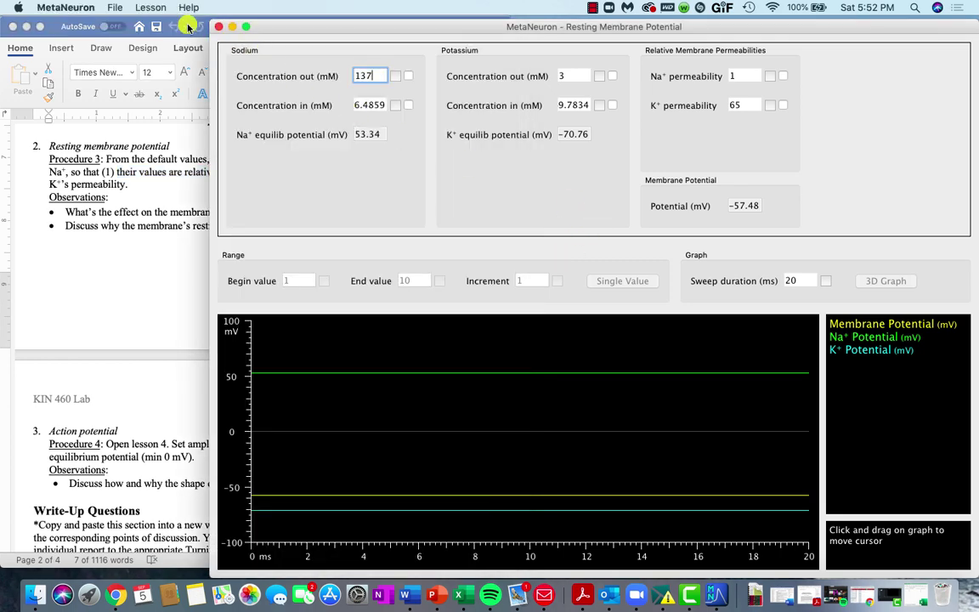
click(109, 7)
click(133, 22)
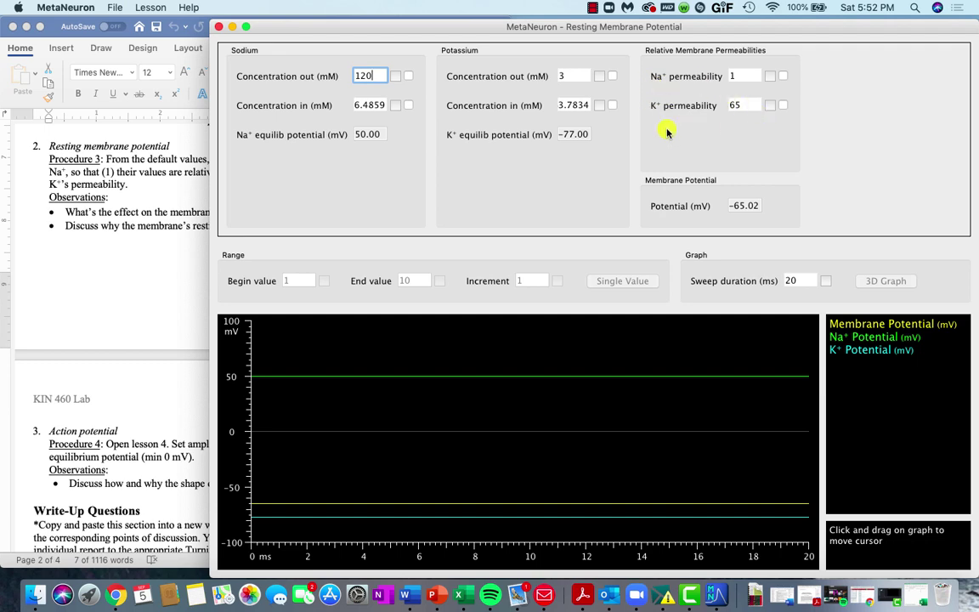
Step: Read Procedure 4 in the Word handout and load Lesson 4: Axon Action Potential in MetaNeuron
click(142, 261)
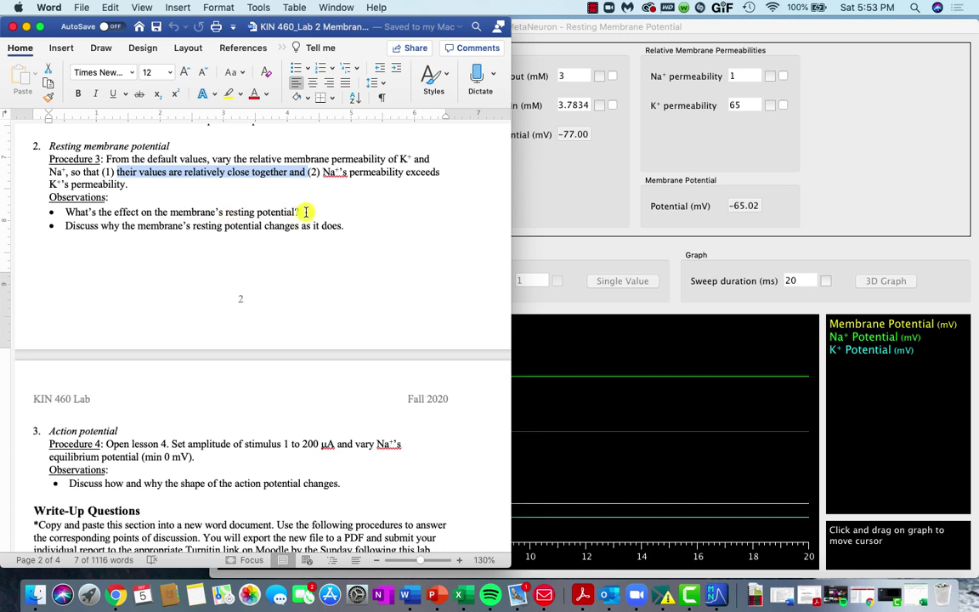
scroll(399, 256, down, 5)
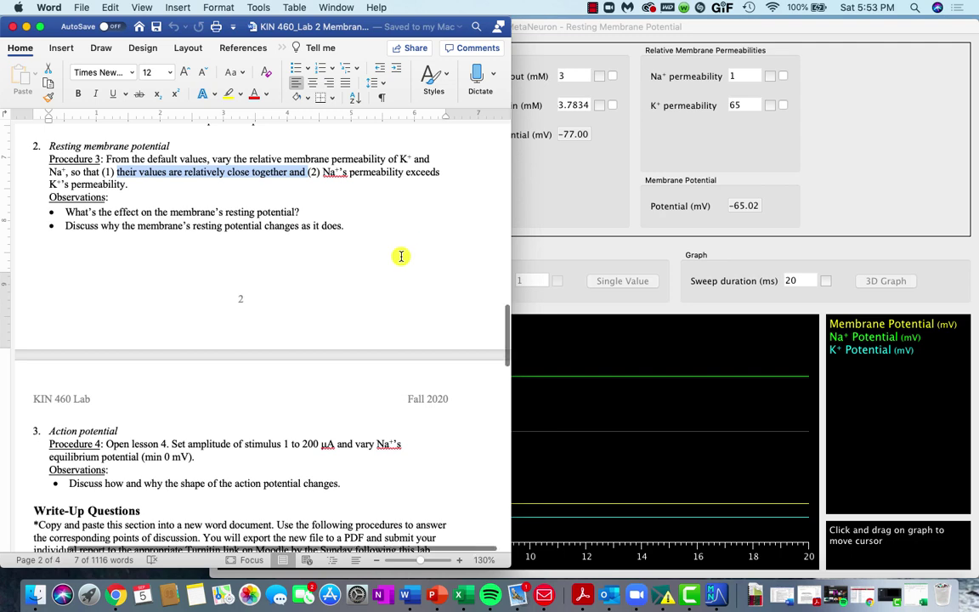
scroll(400, 256, down, 2)
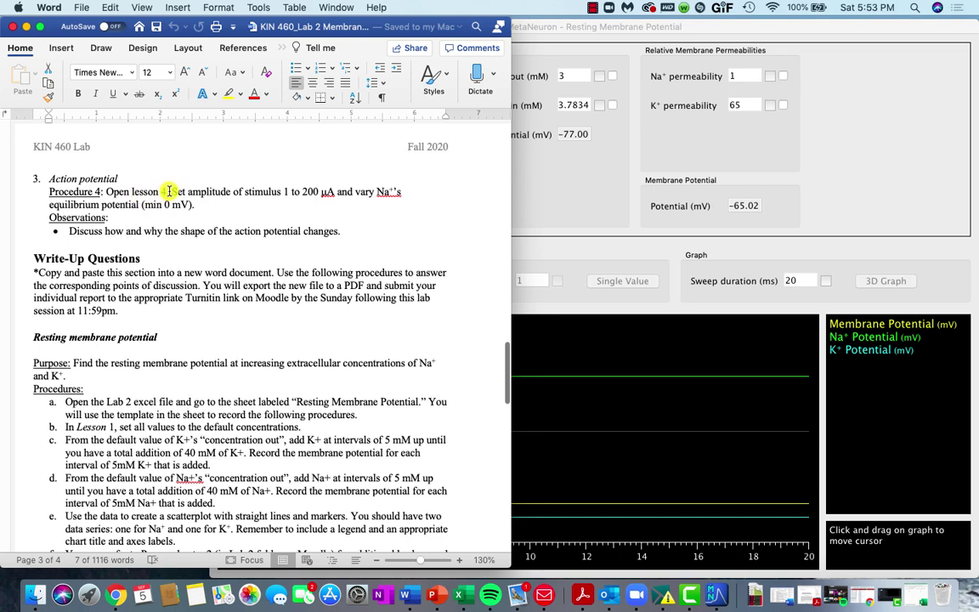
click(552, 201)
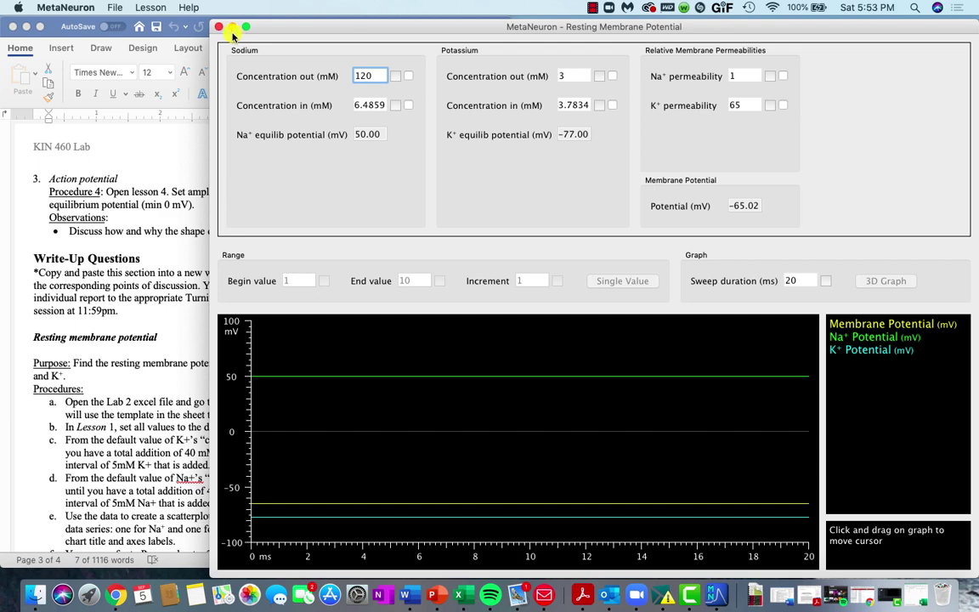
click(148, 8)
click(157, 62)
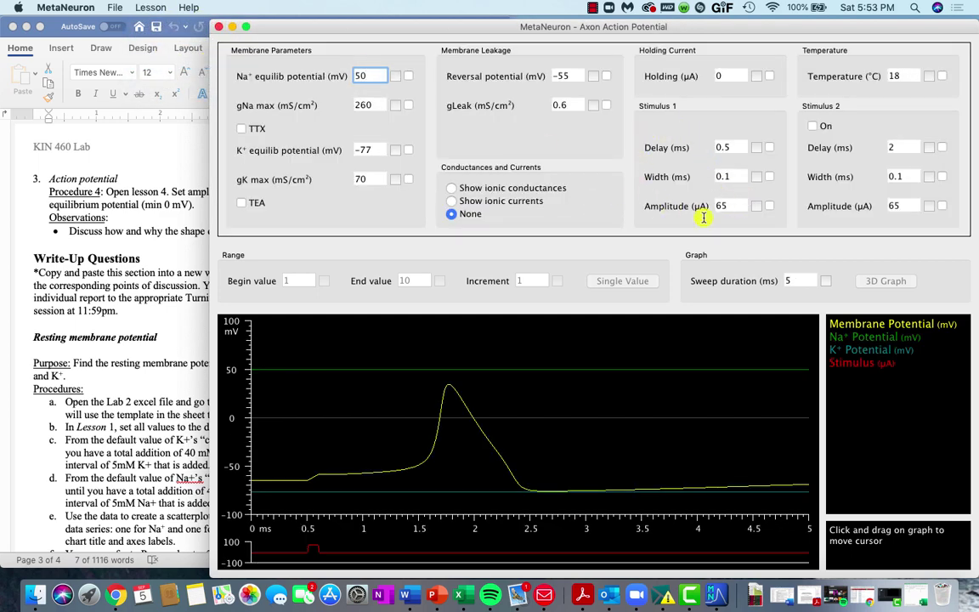
Step: Set the Stimulus 1 amplitude to 200 µA and return to Procedure 4 in the Word handout
click(729, 207)
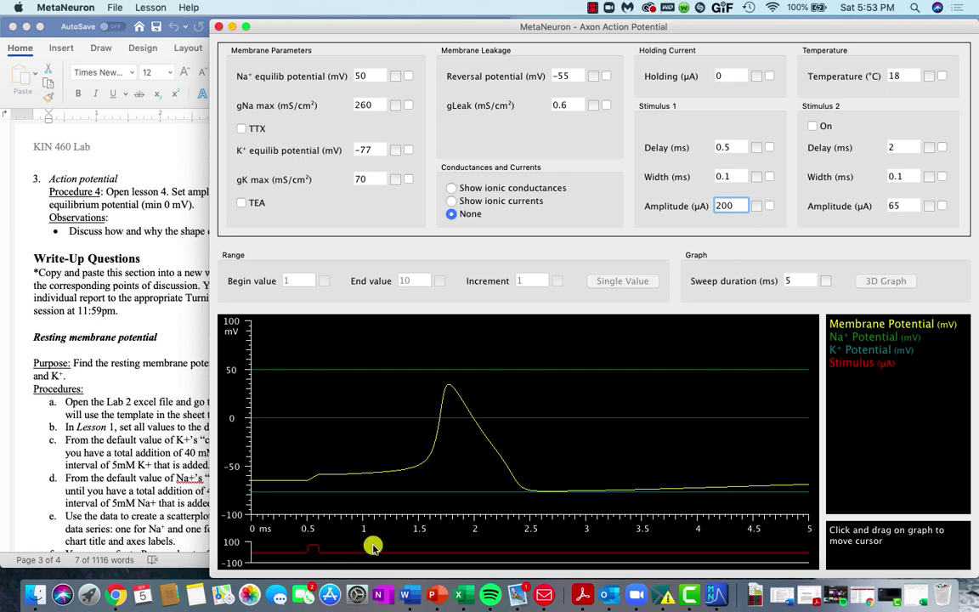
key(Return)
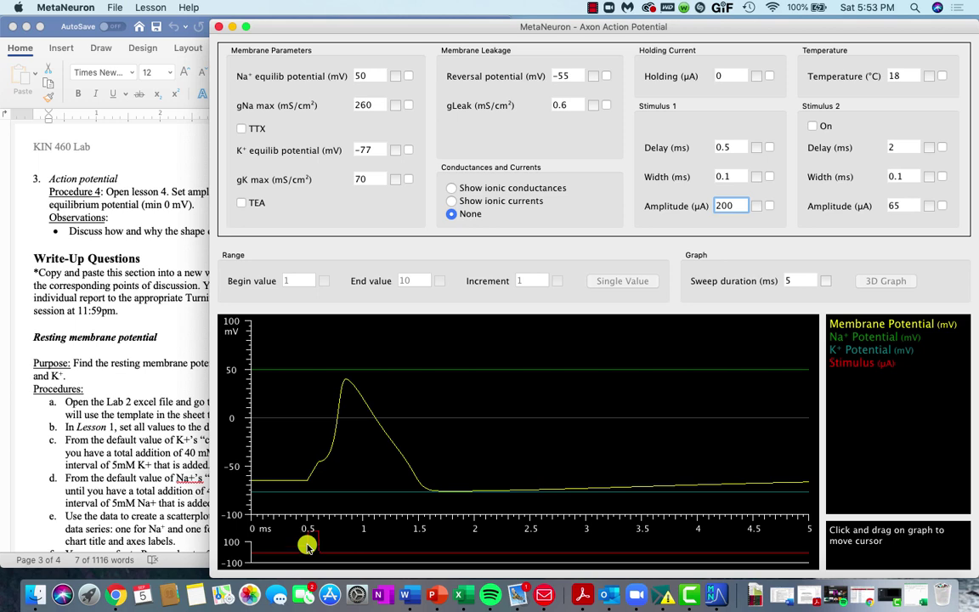
click(132, 294)
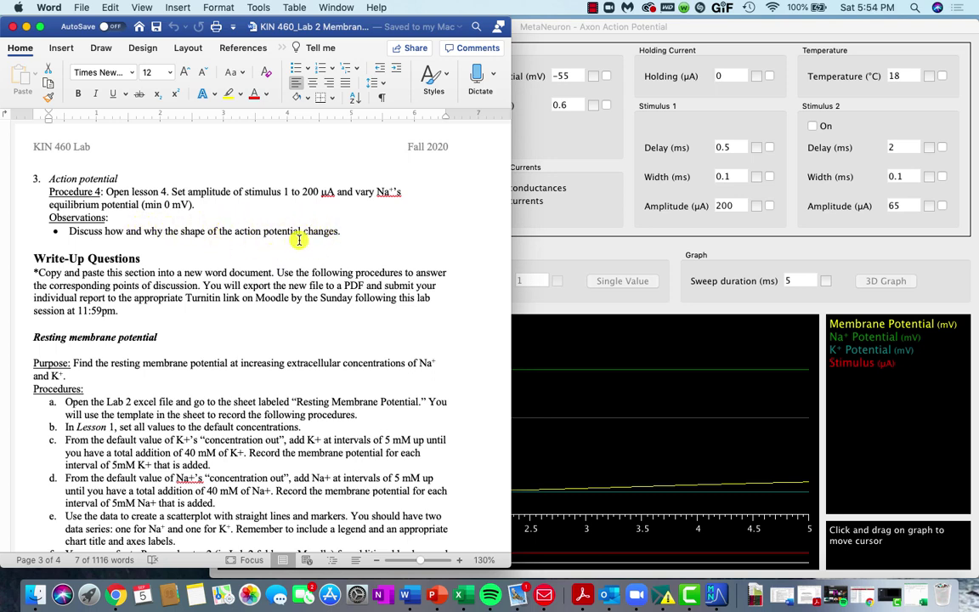
Step: Switch to MetaNeuron and vary sodium's equilibrium potential for Procedure 4, using 0 mV and 53 mV
click(601, 232)
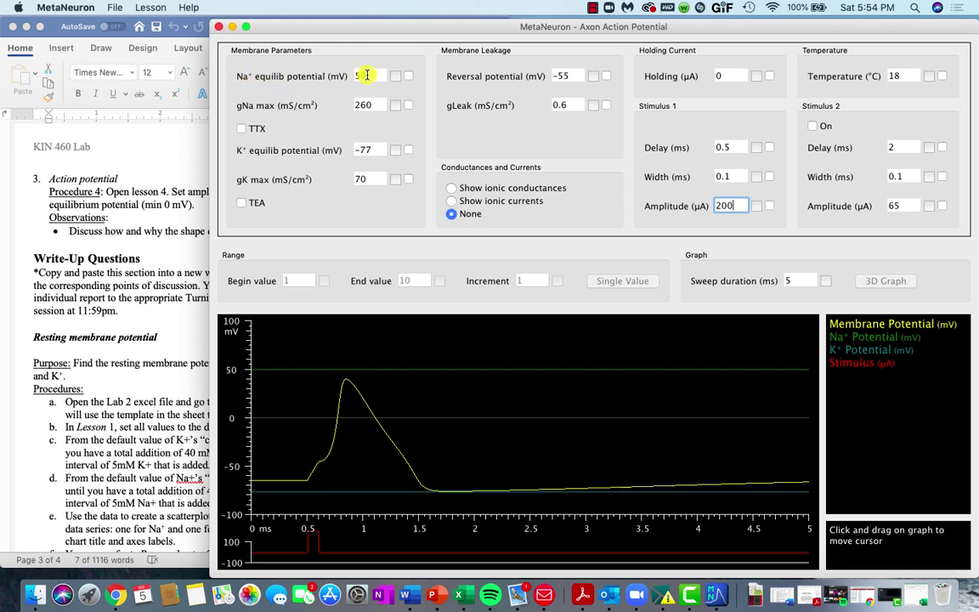
click(367, 75)
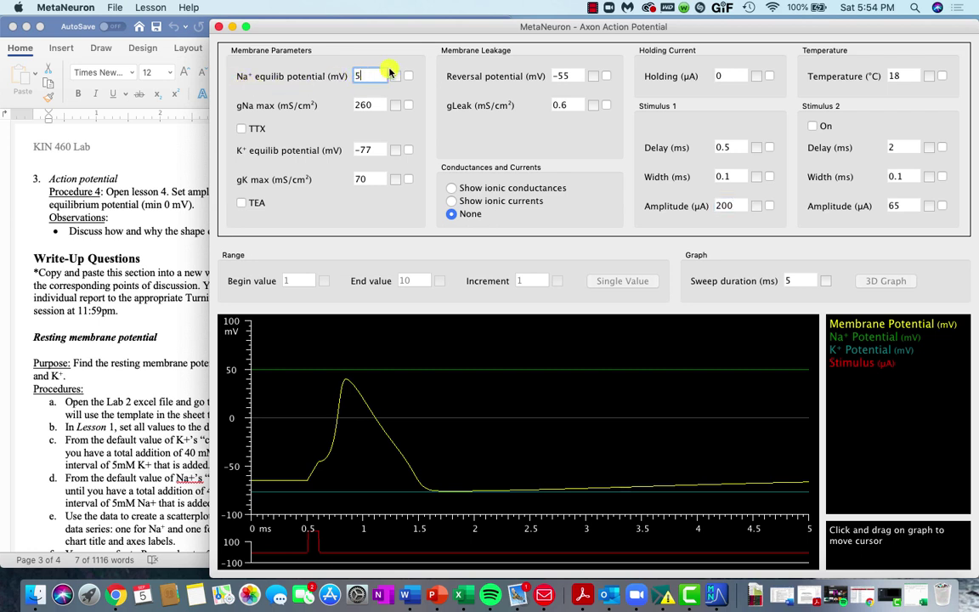
key(Return)
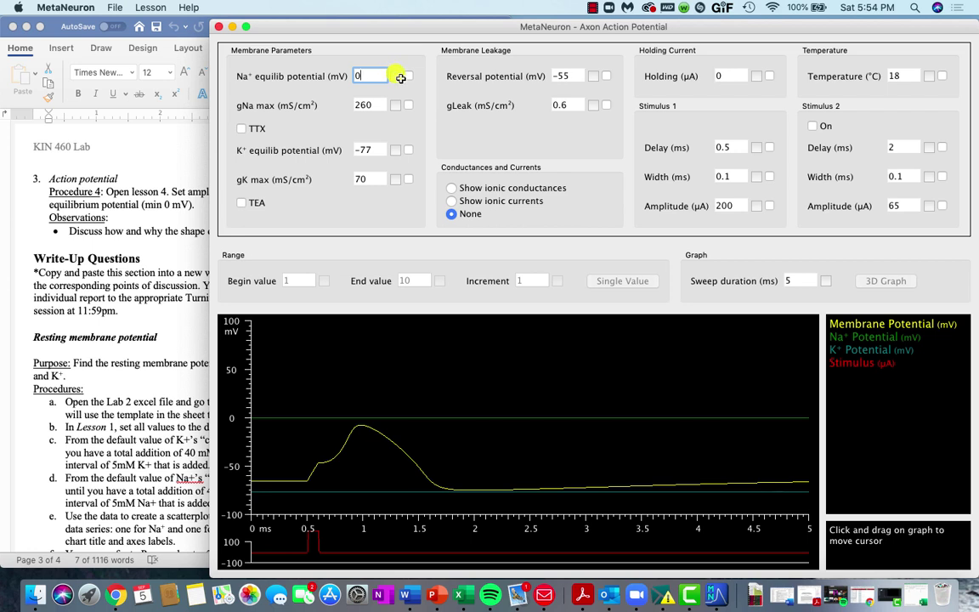
drag(396, 76, 804, 127)
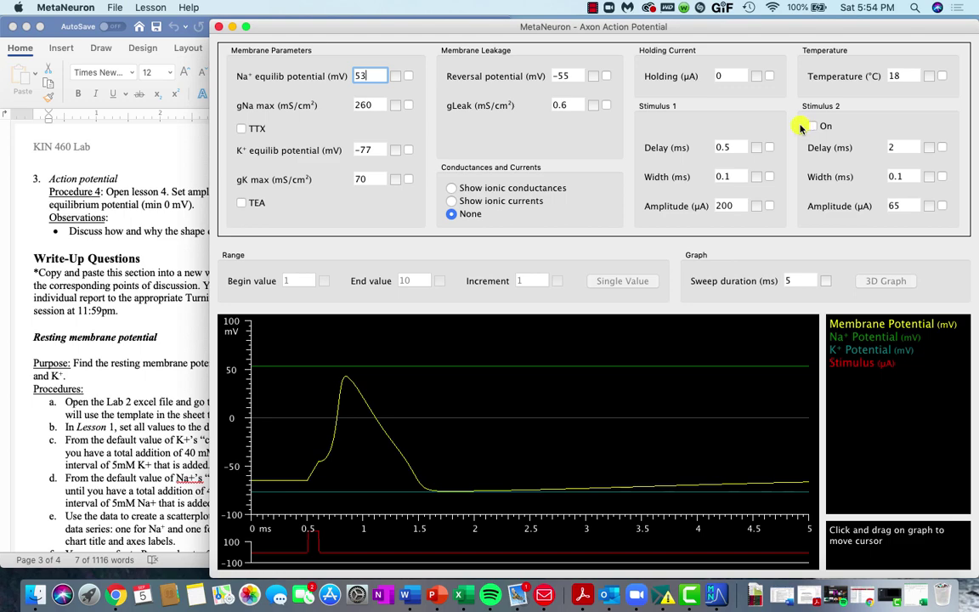
Step: Return to the Word handout and review the Write-Up Questions introduction and the resting membrane potential procedures
click(152, 283)
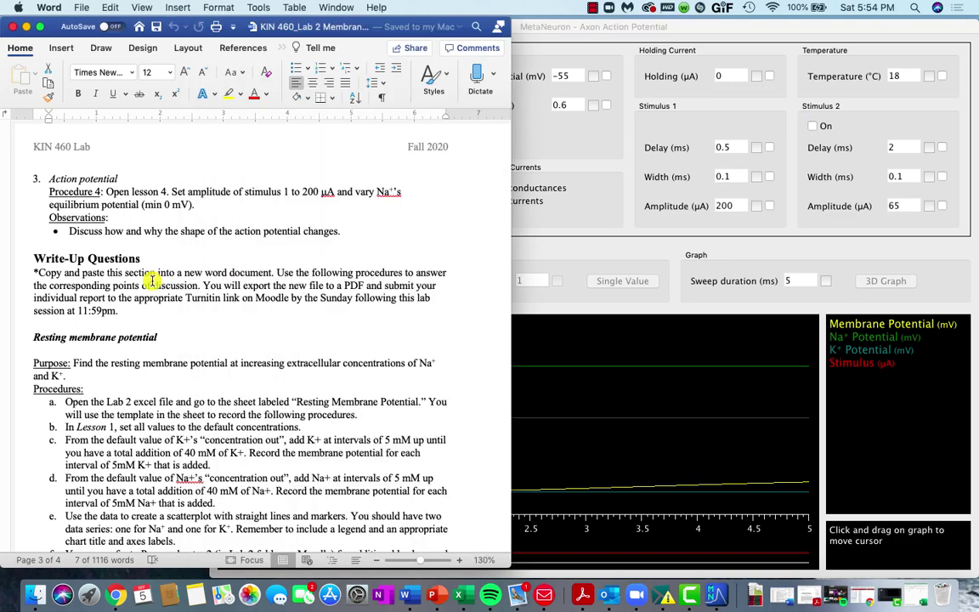
scroll(151, 280, down, 5)
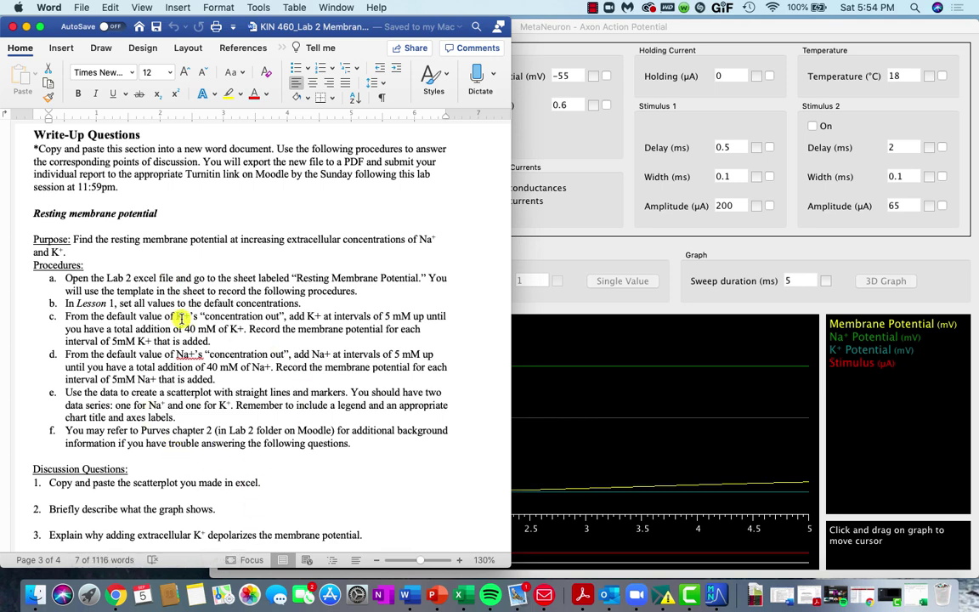
drag(32, 135, 195, 135)
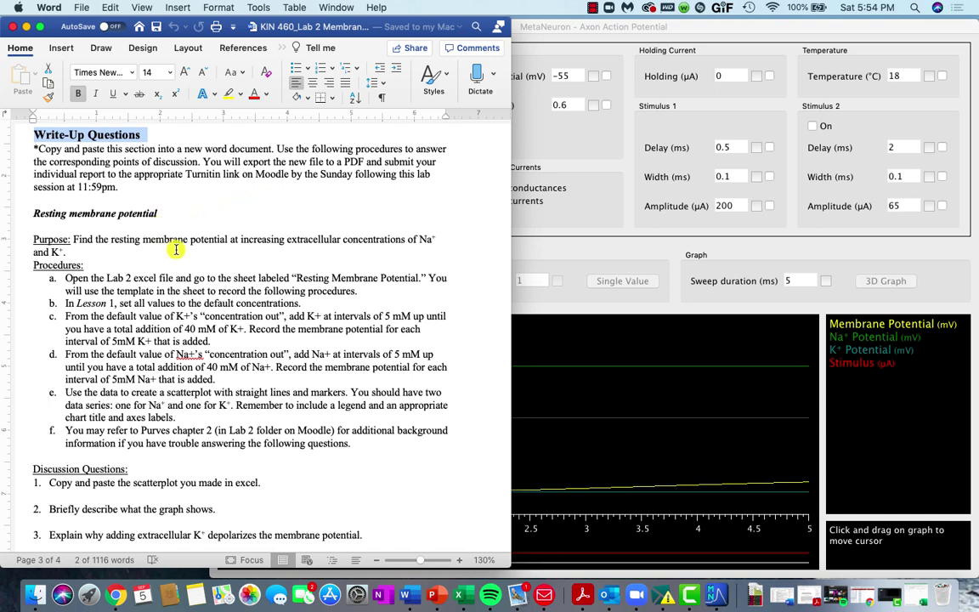
scroll(175, 247, down, 2)
scroll(175, 249, down, 2)
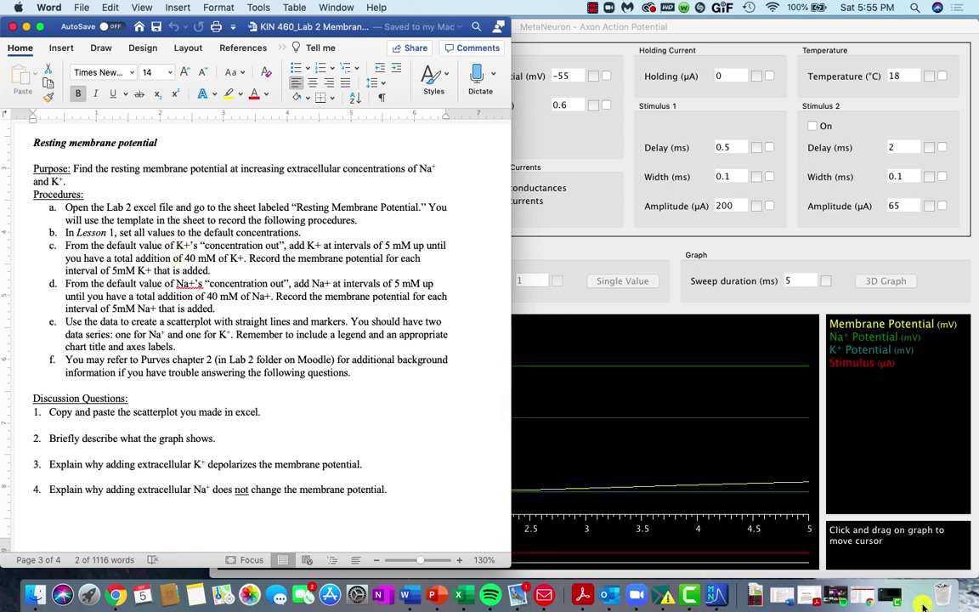
Step: View the Resting Membrane Potential sheet of the Lab 2_student workbook in Excel and return to the Word handout's procedures
click(924, 606)
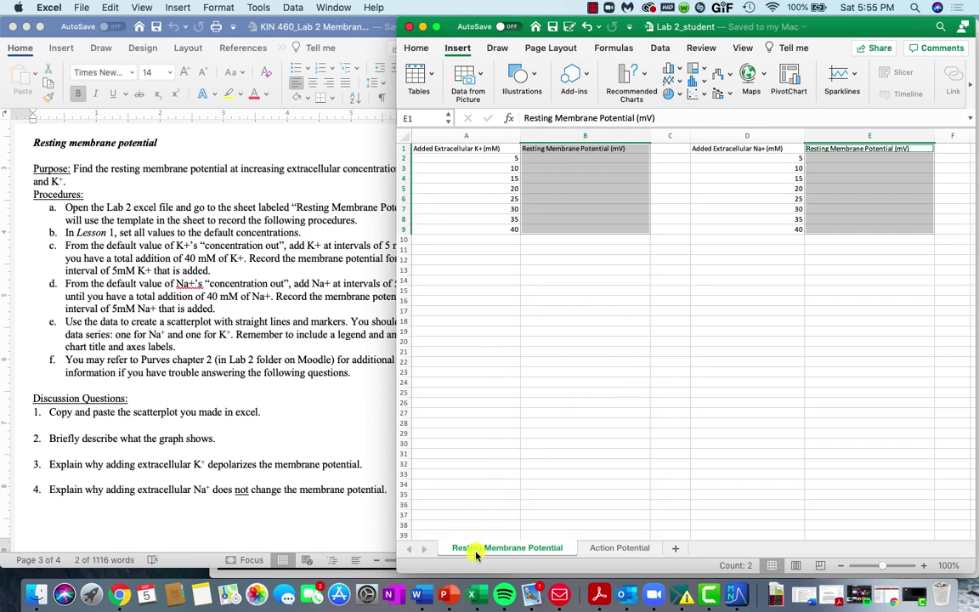
click(539, 344)
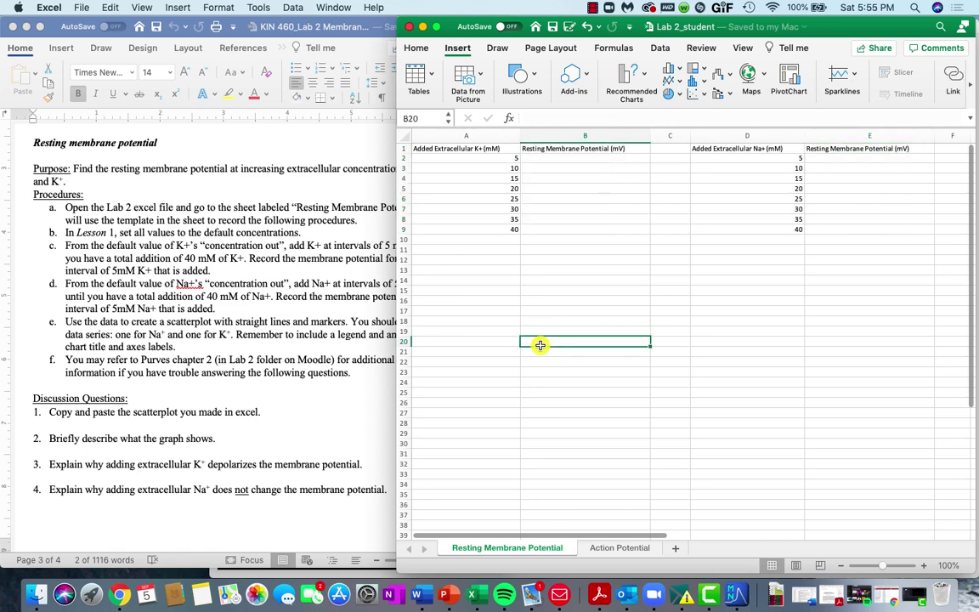
click(309, 316)
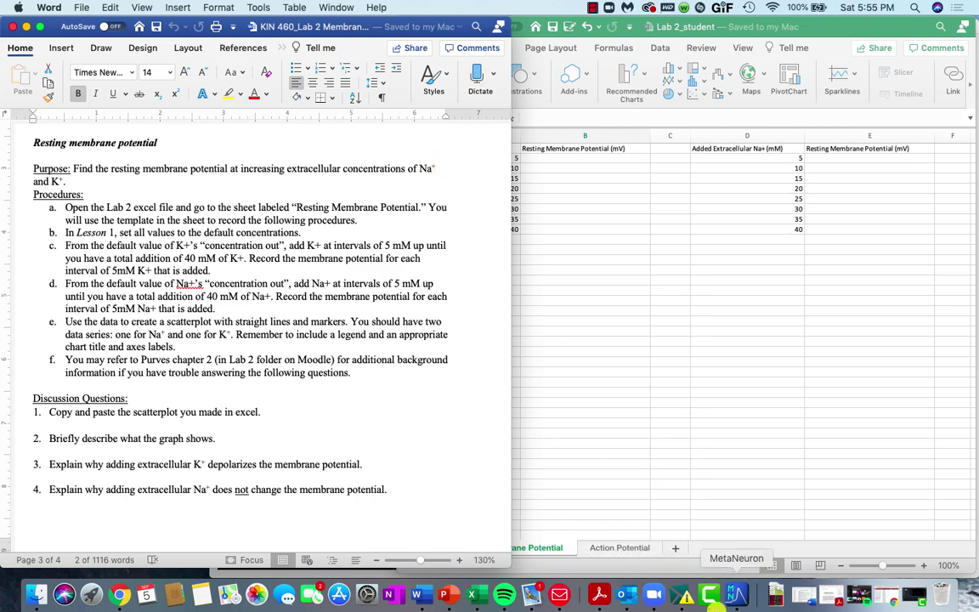
Step: Switch to MetaNeuron, restore all lessons to their defaults and load Lesson 1: Resting Membrane Potential
click(745, 592)
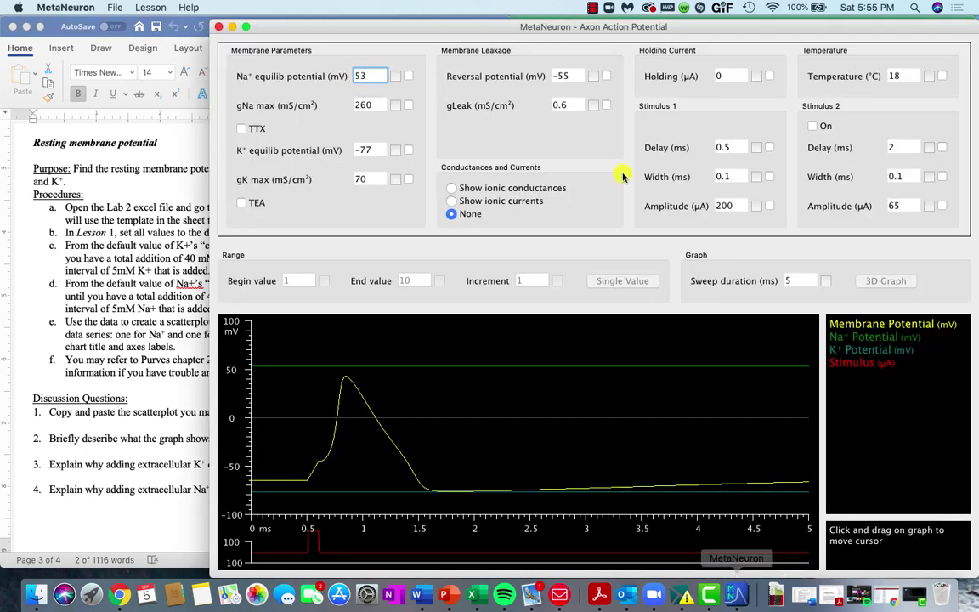
click(116, 8)
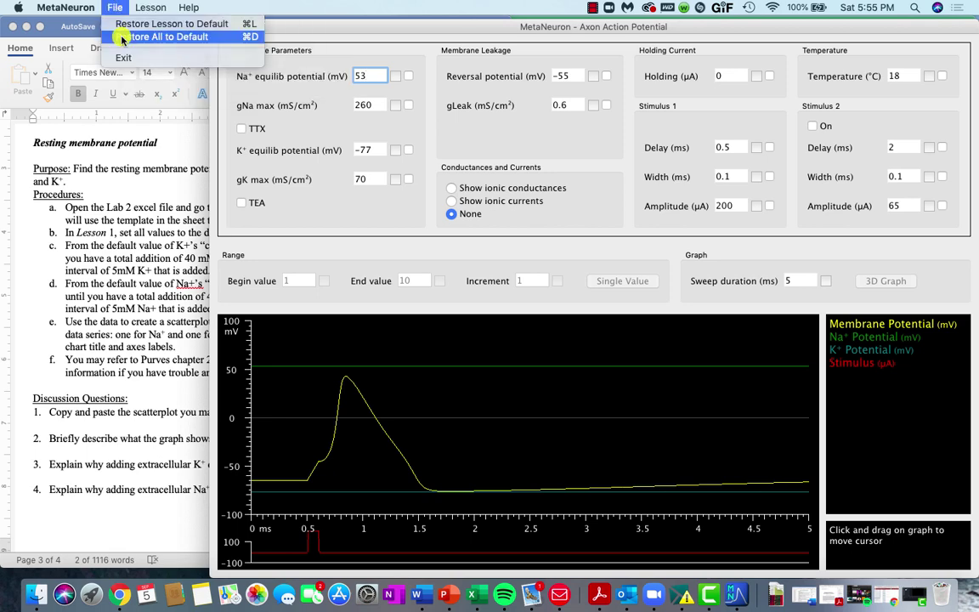
click(123, 38)
click(148, 8)
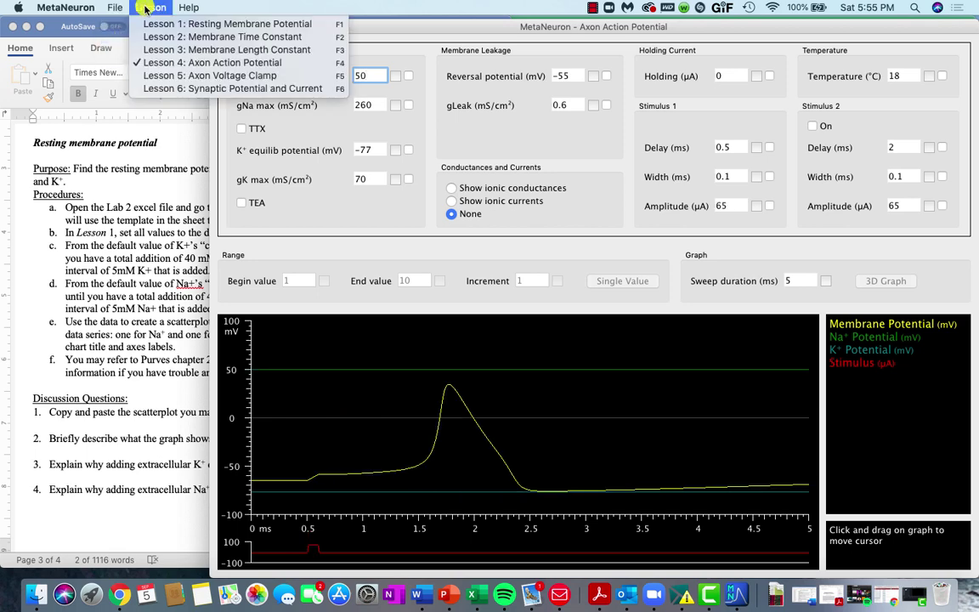
click(153, 25)
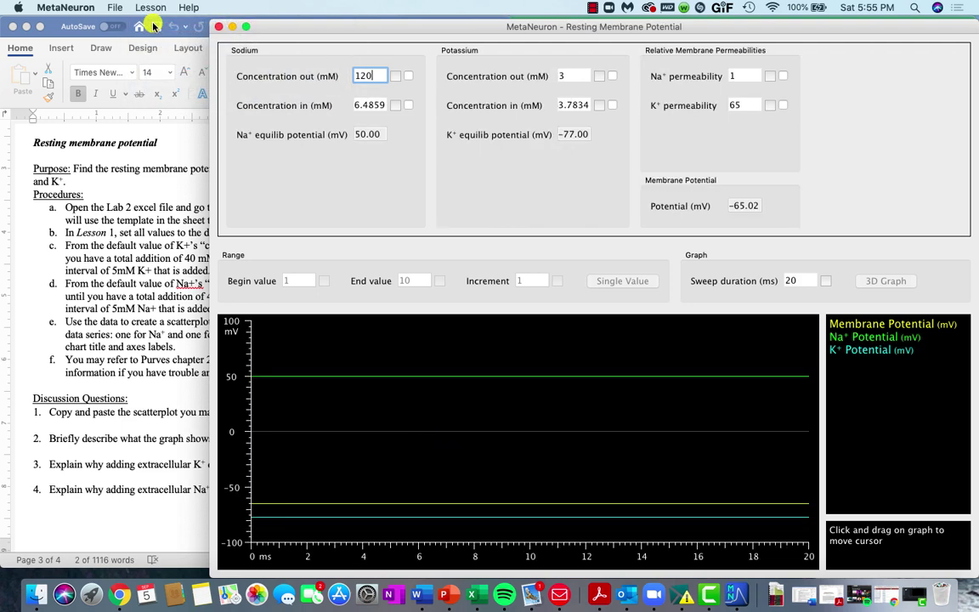
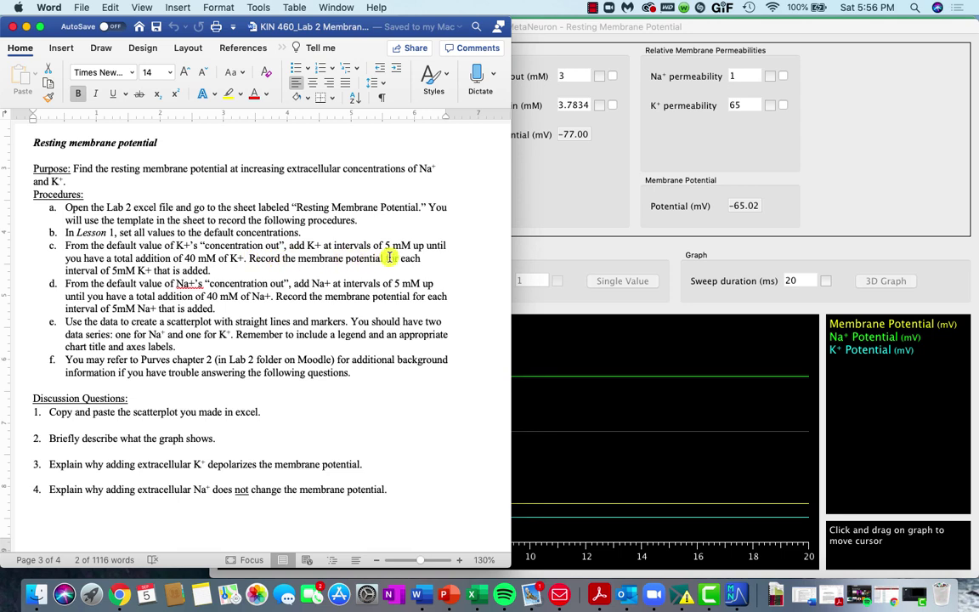
Step: Set potassium's outside concentration to 8 mM in MetaNeuron and select cell B2 in Excel for the 5 mM K+ result
click(552, 211)
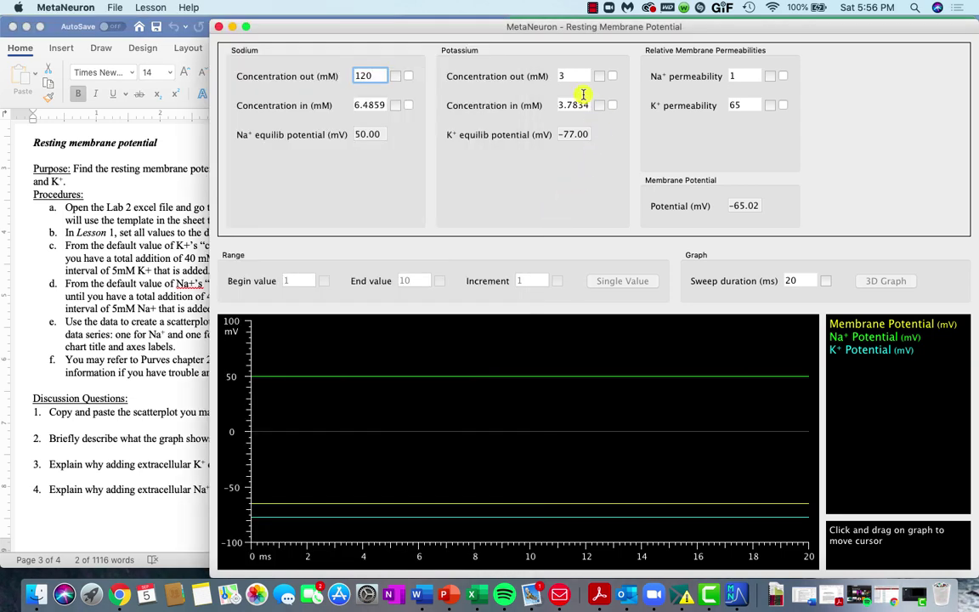
click(572, 76)
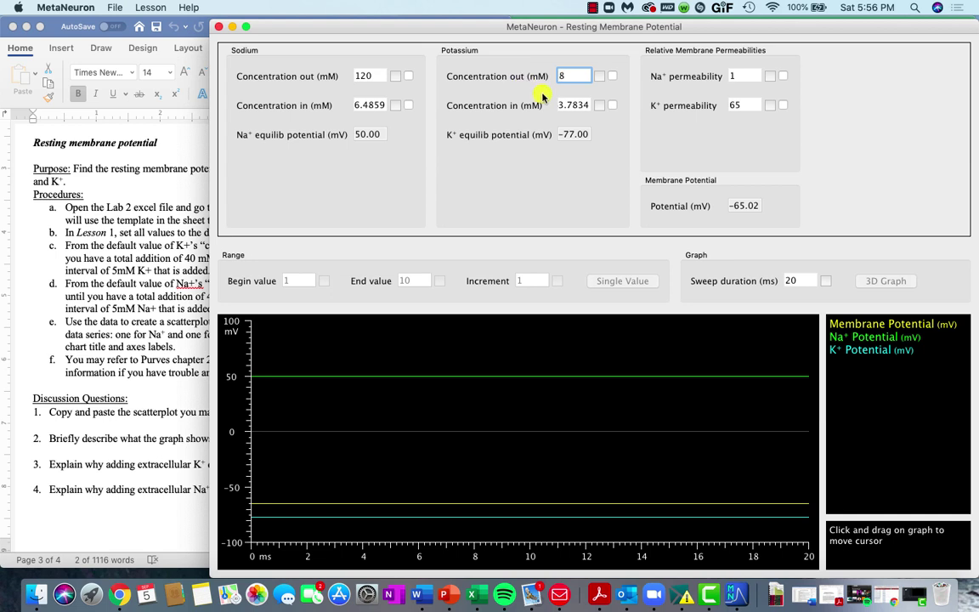
key(Return)
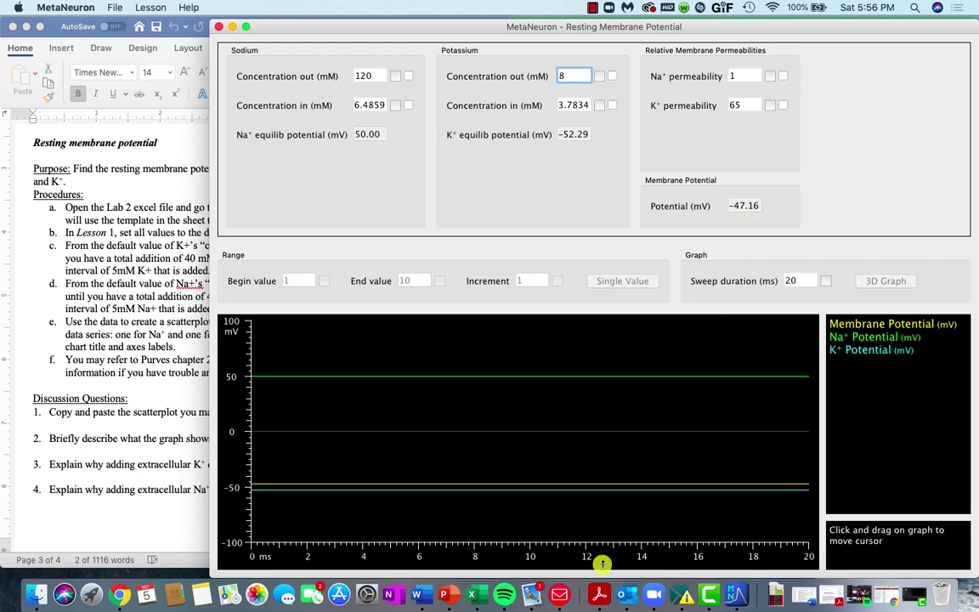
click(473, 597)
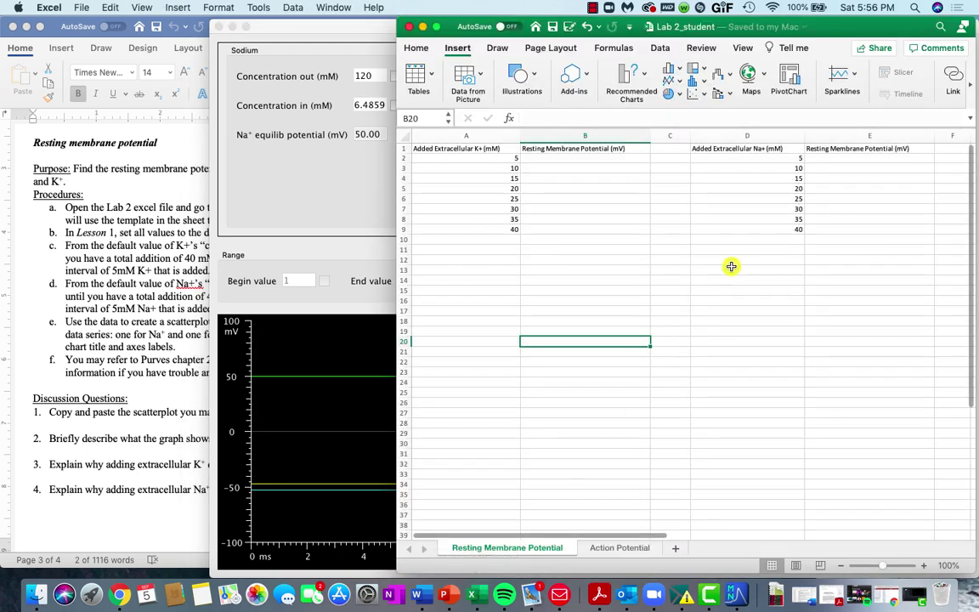
click(548, 158)
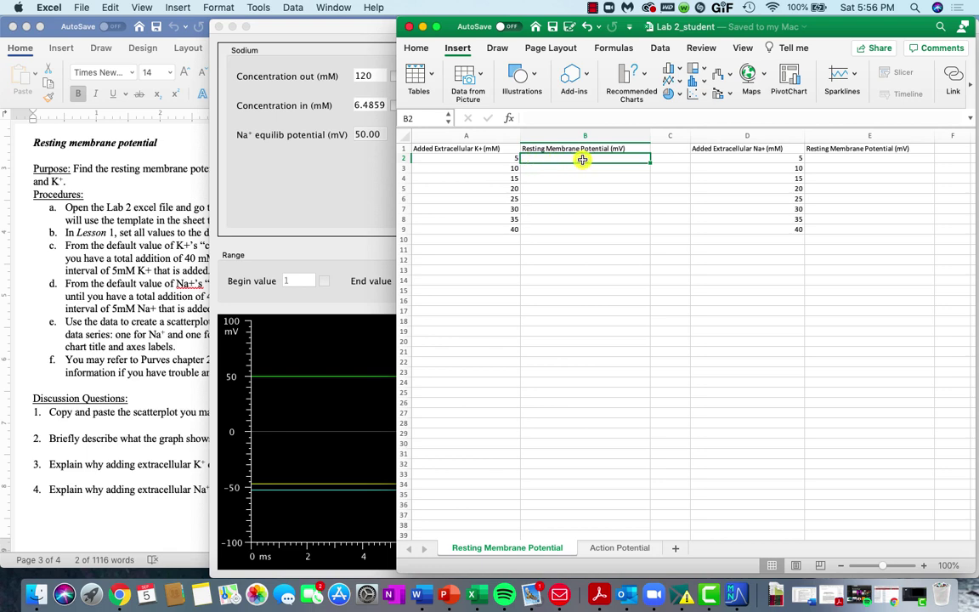
Step: Switch back to MetaNeuron and raise potassium's outside concentration to 13 mM
click(389, 138)
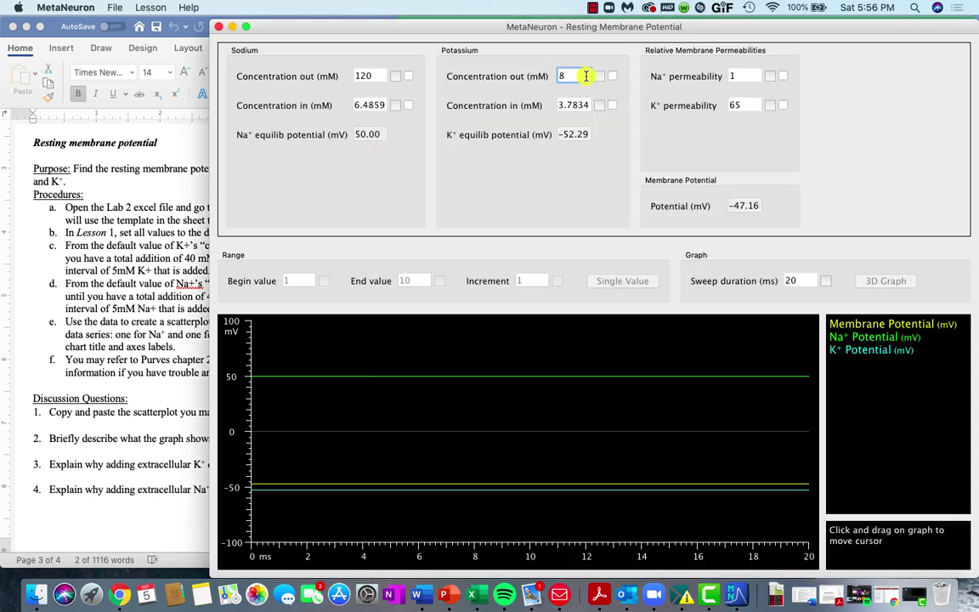
click(577, 76)
text(13)
key(Return)
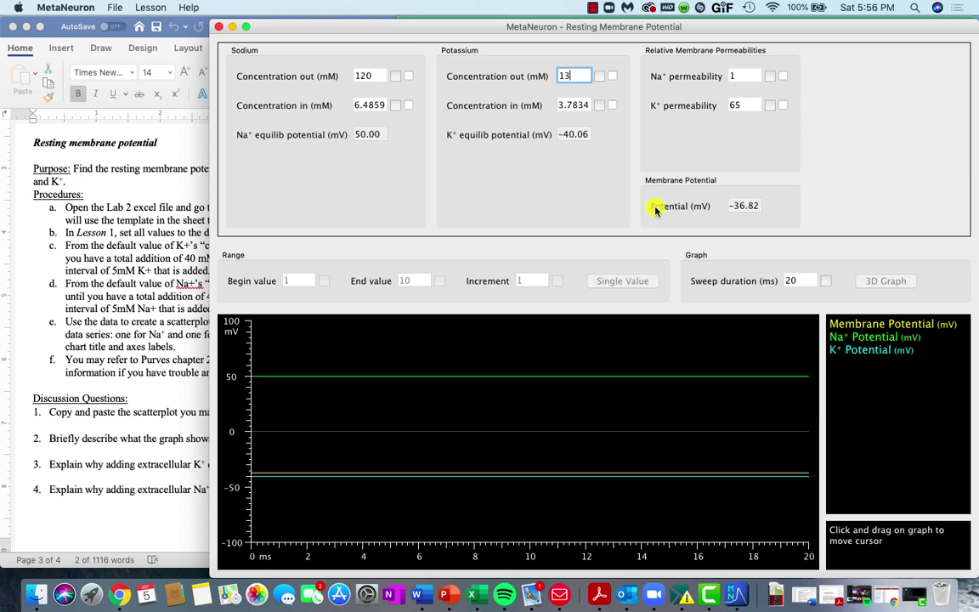
Step: Restore the Resting Membrane Potential lesson to its defaults and set sodium's outside concentration to 125 mM
click(117, 8)
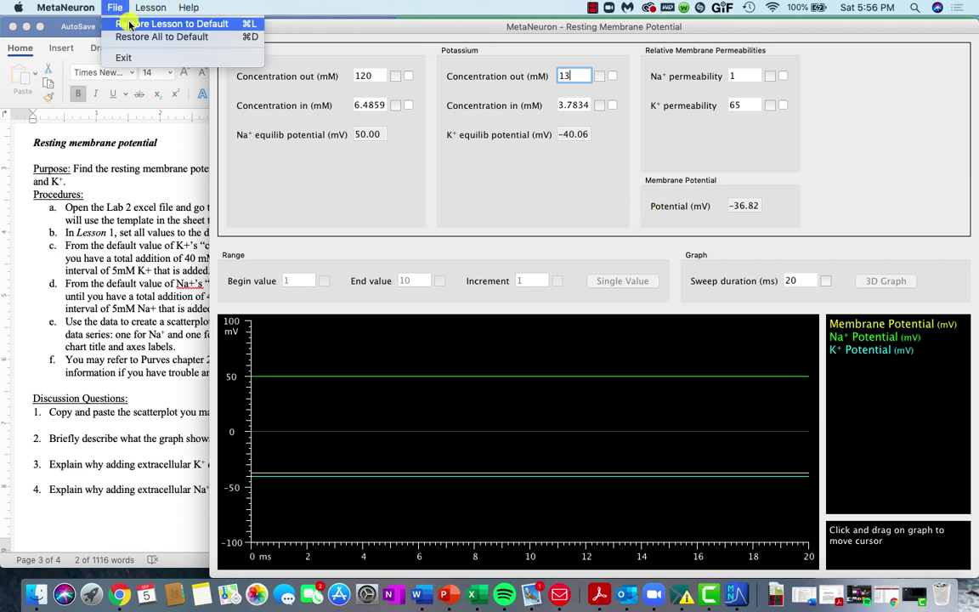
click(129, 24)
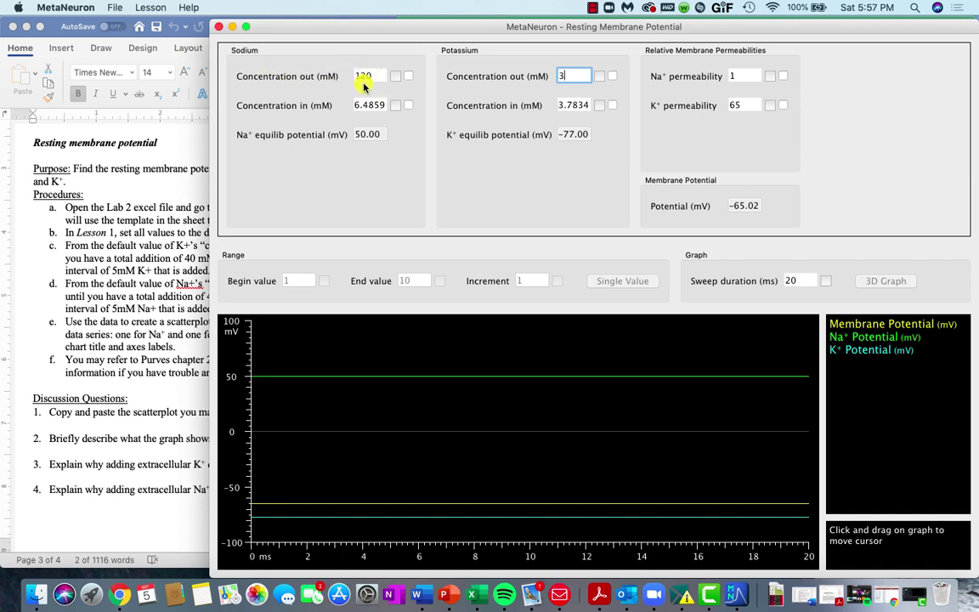
click(372, 78)
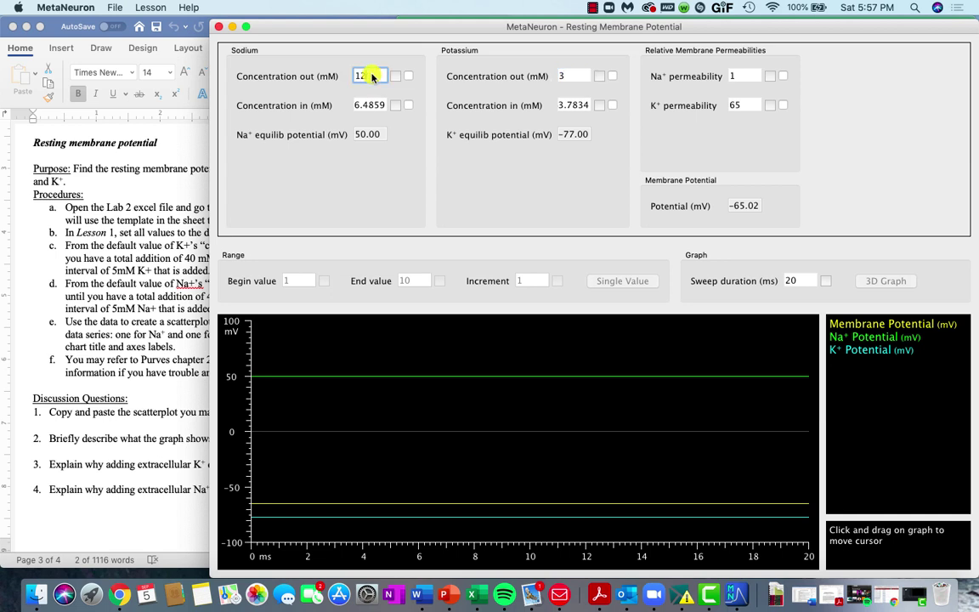
key(Return)
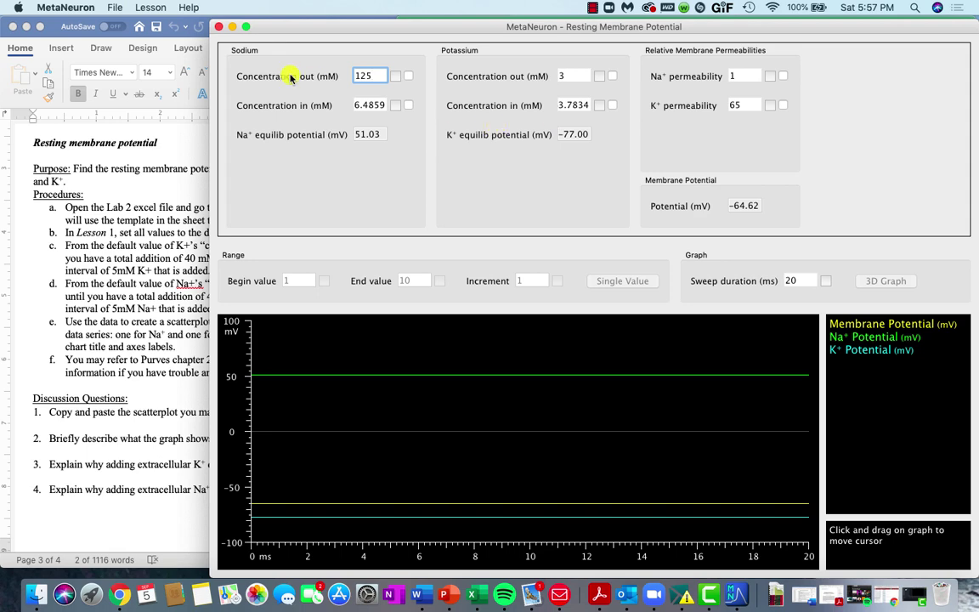
Step: Check the scatterplot instructions in the Word handout against the Excel template and highlight "Remember to include a legend"
click(161, 269)
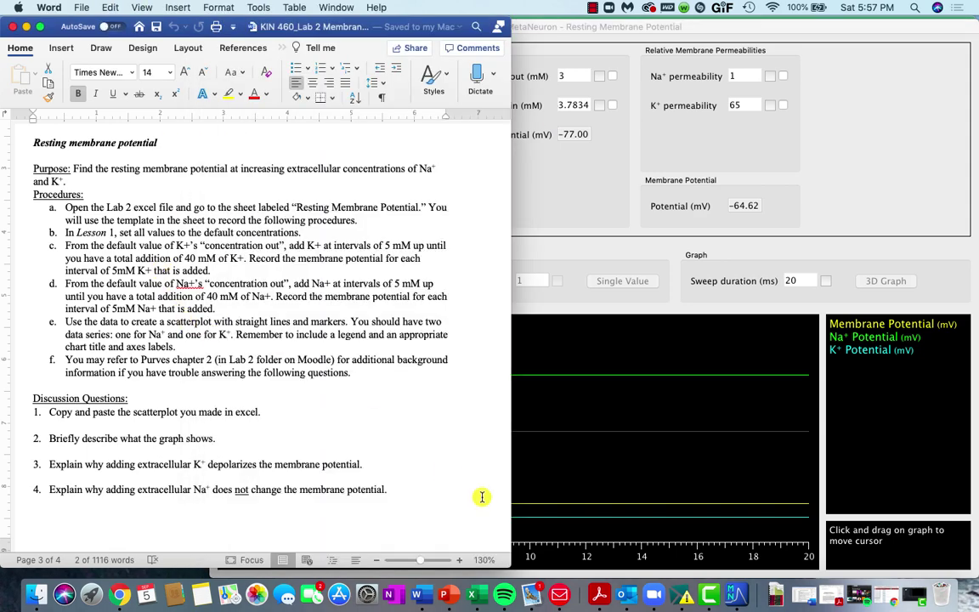
click(478, 593)
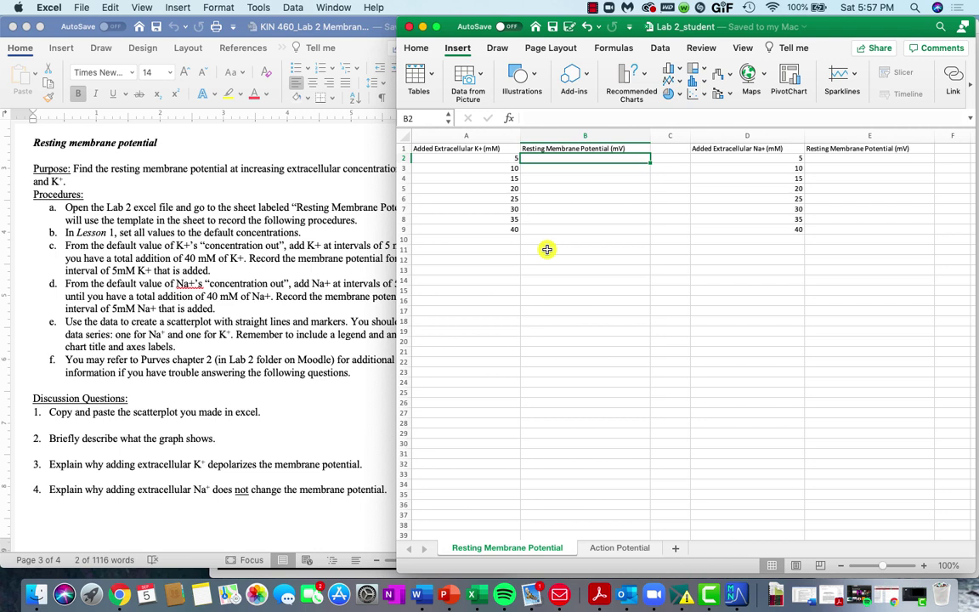
click(281, 313)
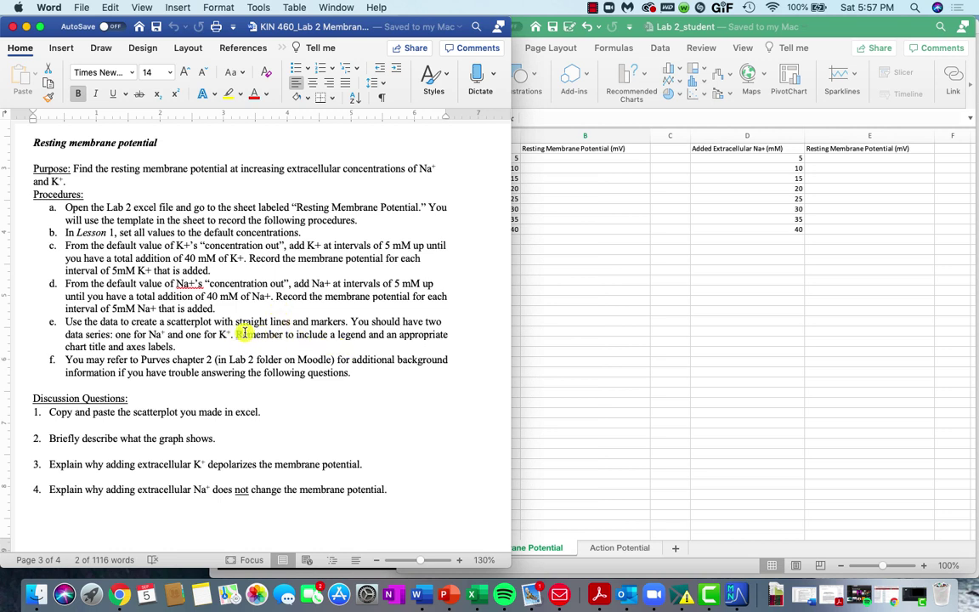
drag(244, 333, 367, 334)
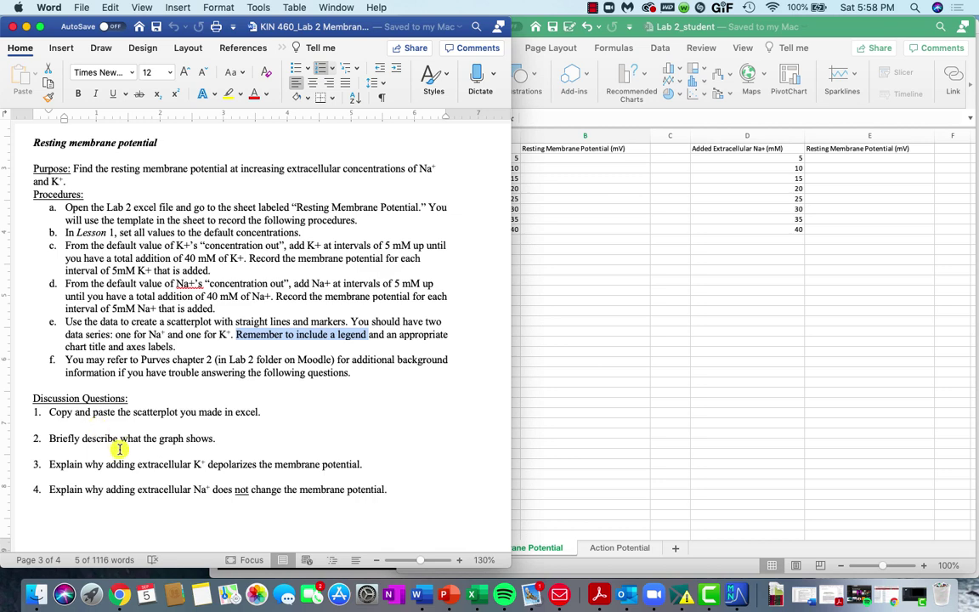
Step: Review the resting membrane potential discussion questions and the action potential write-up section in the Word handout
scroll(173, 448, down, 5)
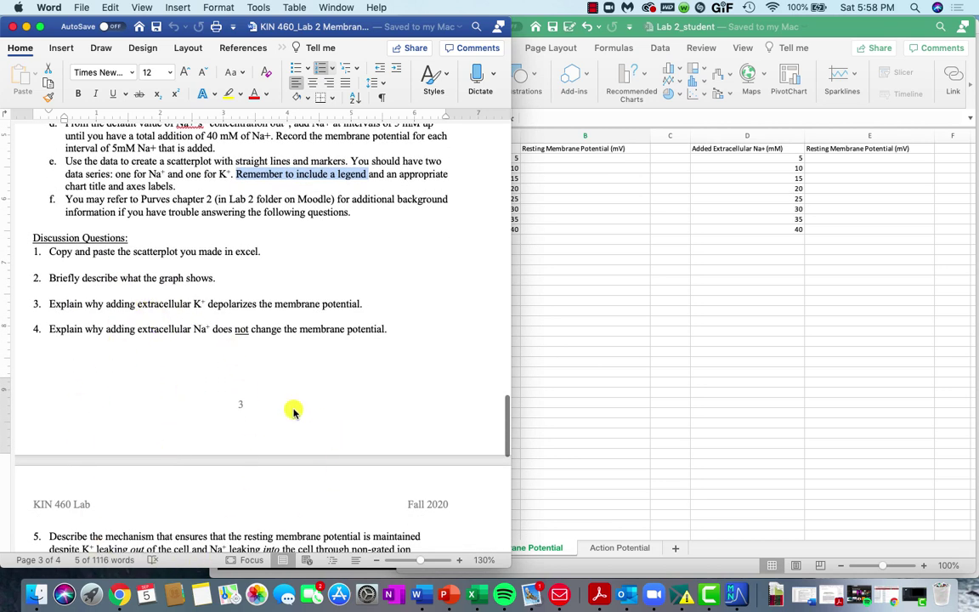
scroll(291, 410, down, 3)
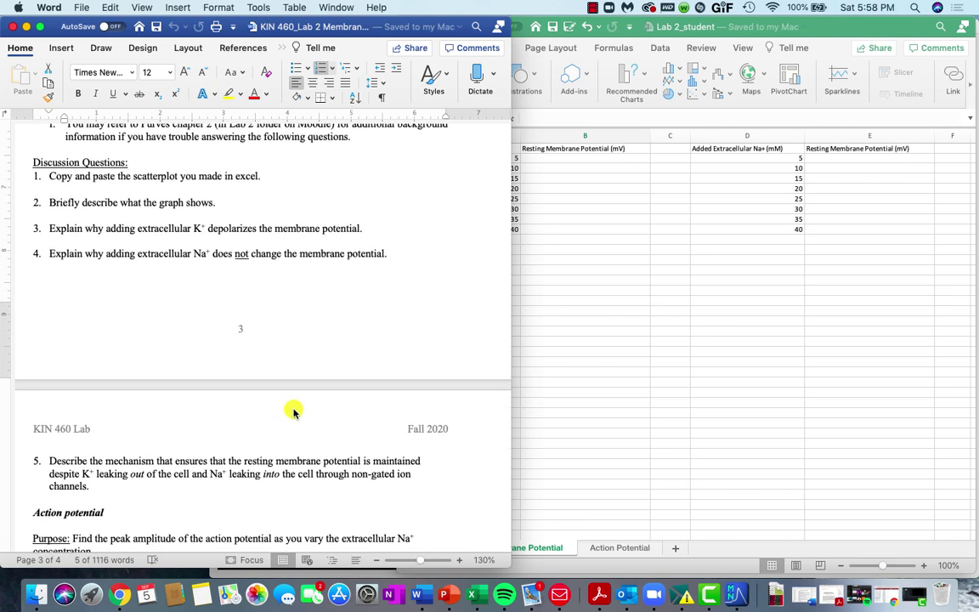
scroll(293, 412, down, 15)
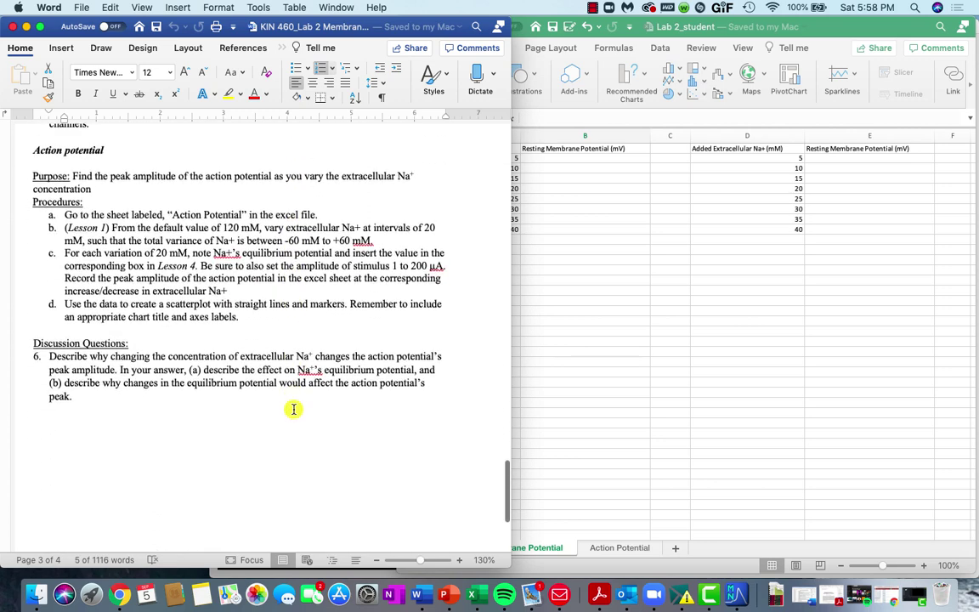
scroll(293, 410, up, 1)
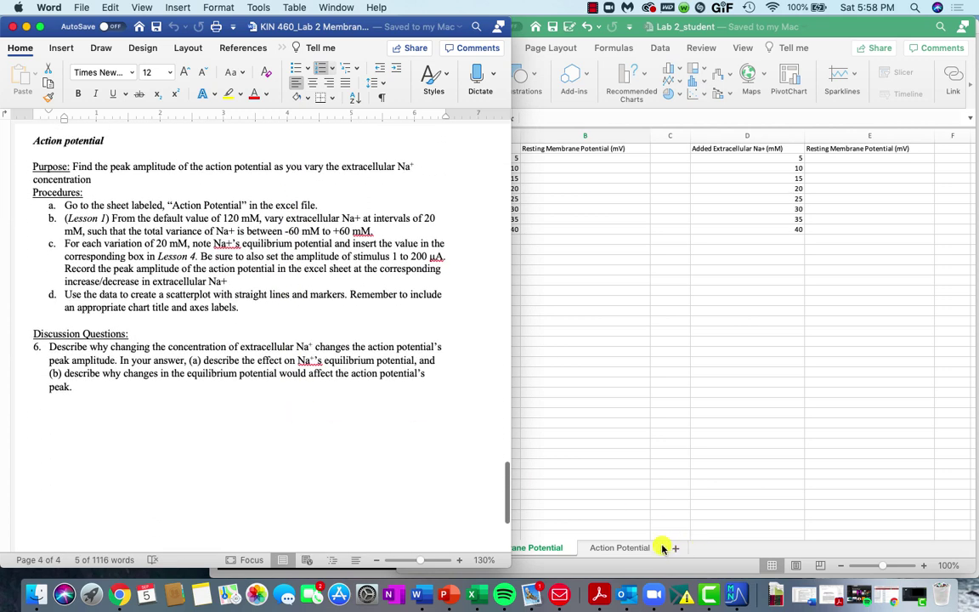
Step: Open the Action Potential sheet in the Excel template and compare its data table with the action potential procedures in the Word handout
click(626, 551)
click(626, 551)
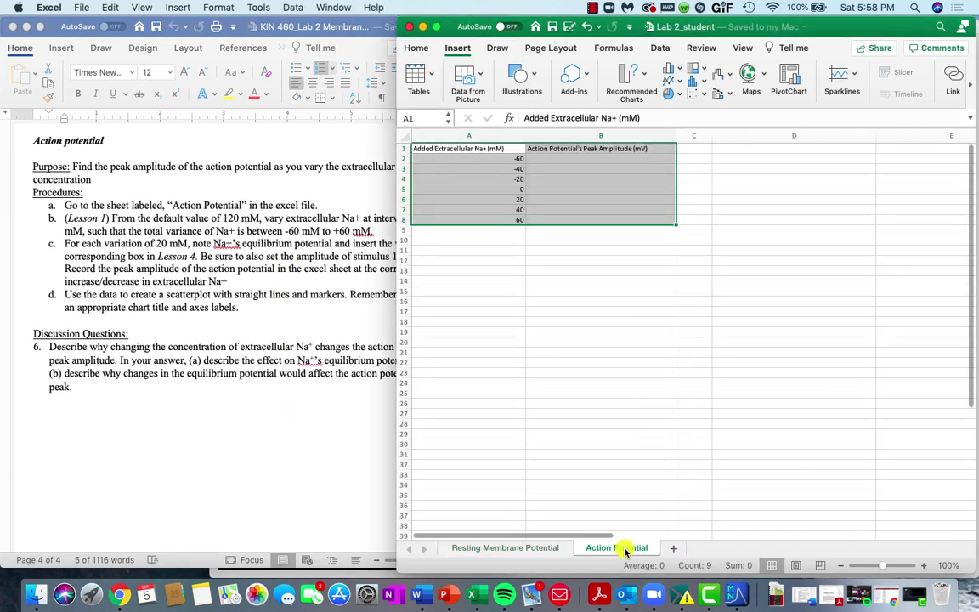
click(610, 323)
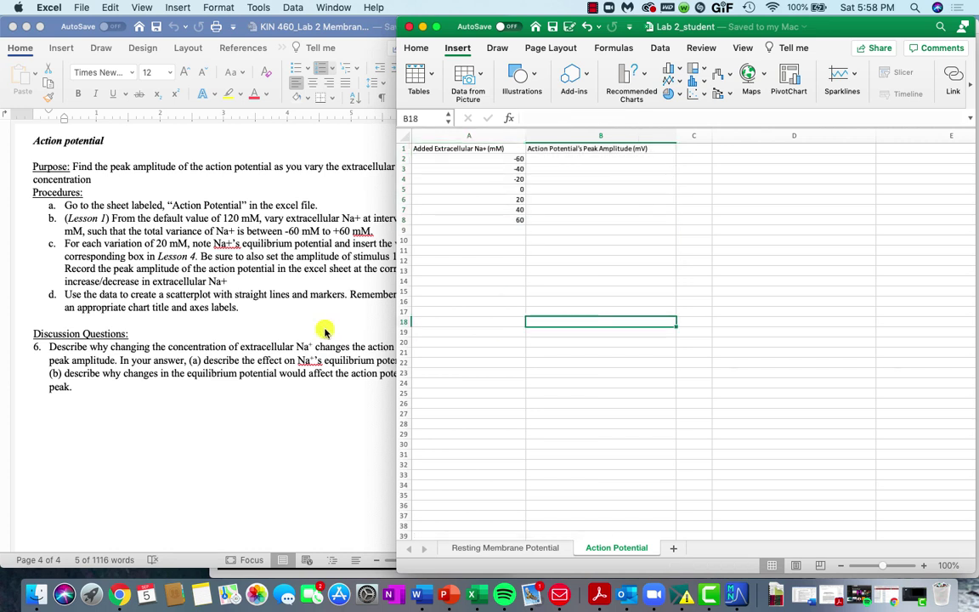
click(257, 328)
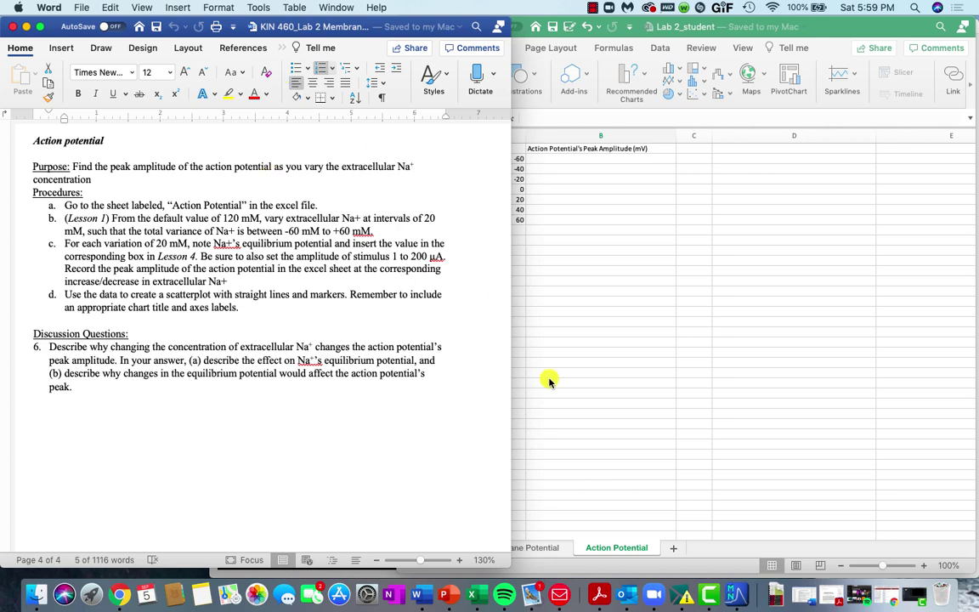
Step: Switch to MetaNeuron and restore the Resting Membrane Potential lesson to its default values
click(731, 593)
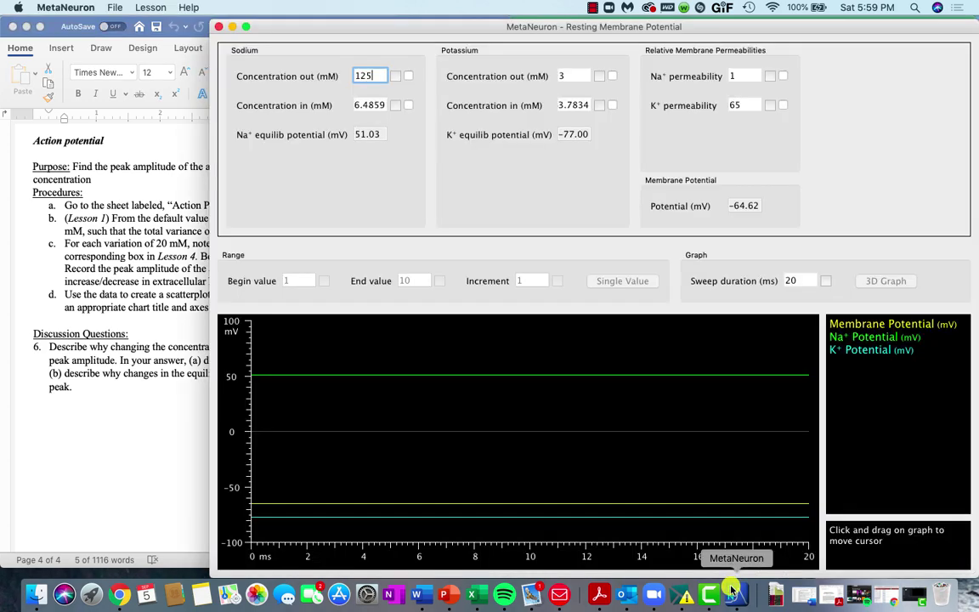
click(115, 8)
click(129, 37)
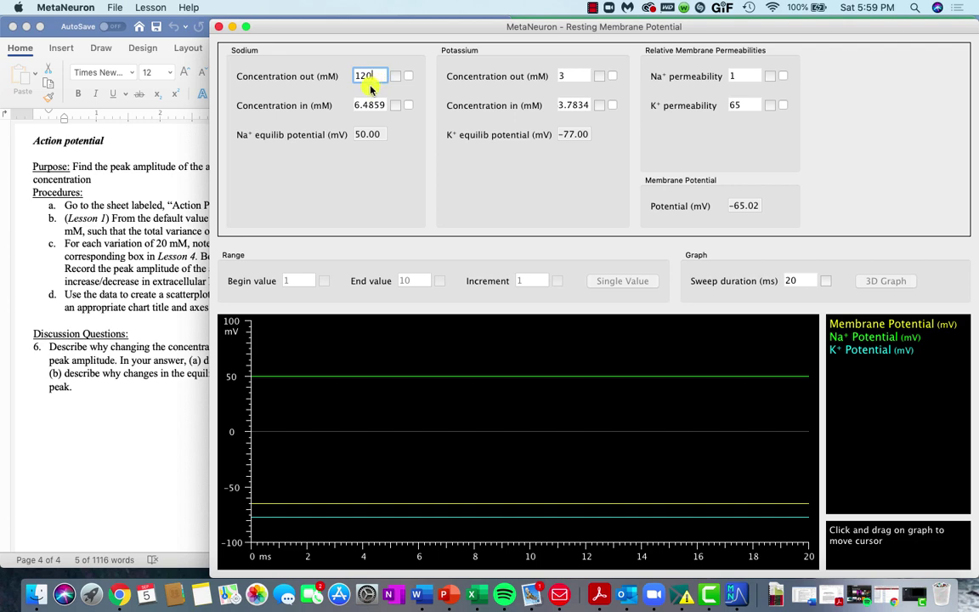
Step: Check the 0 mM added sodium row in the Excel sheet against sodium's equilibrium potential in MetaNeuron
click(475, 596)
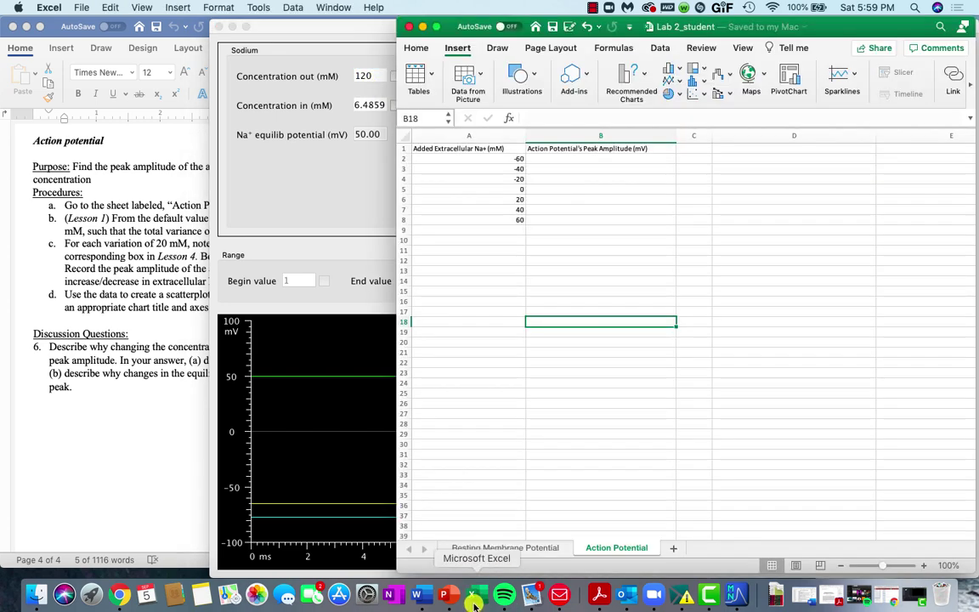
click(506, 188)
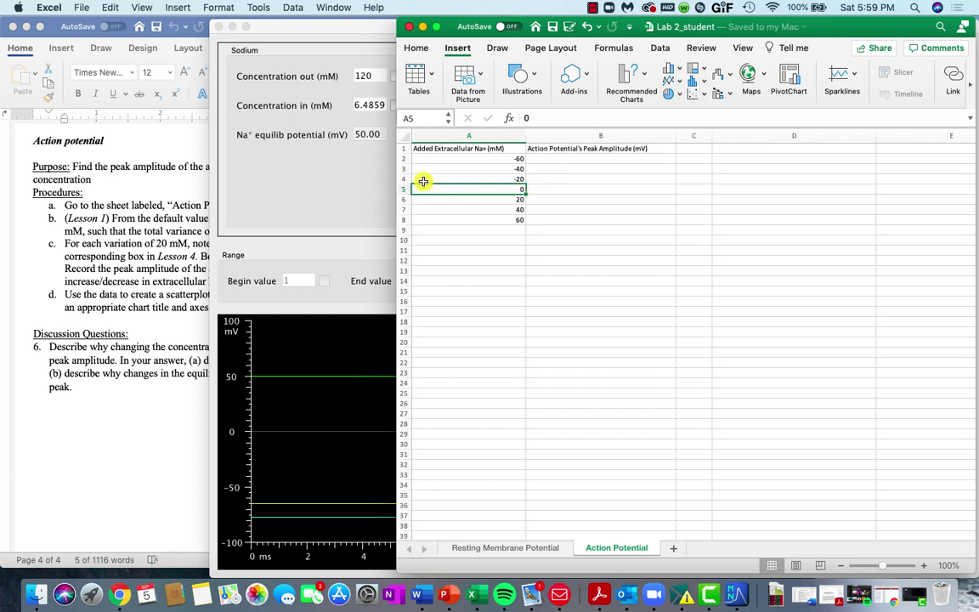
click(361, 167)
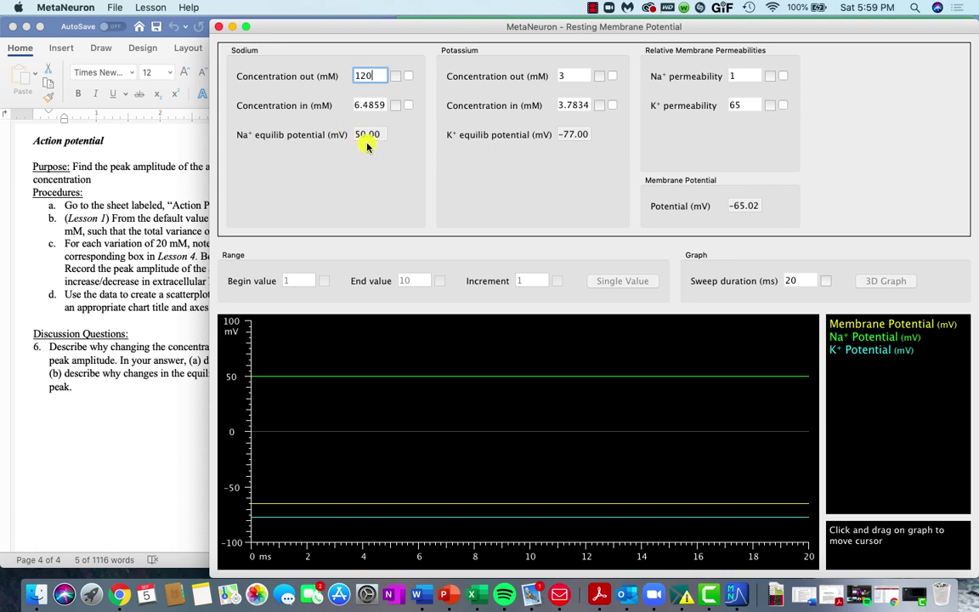
Step: Open Lesson 4: Axon Action Potential and set the amplitude of Stimulus 1 to 200 µA
click(142, 8)
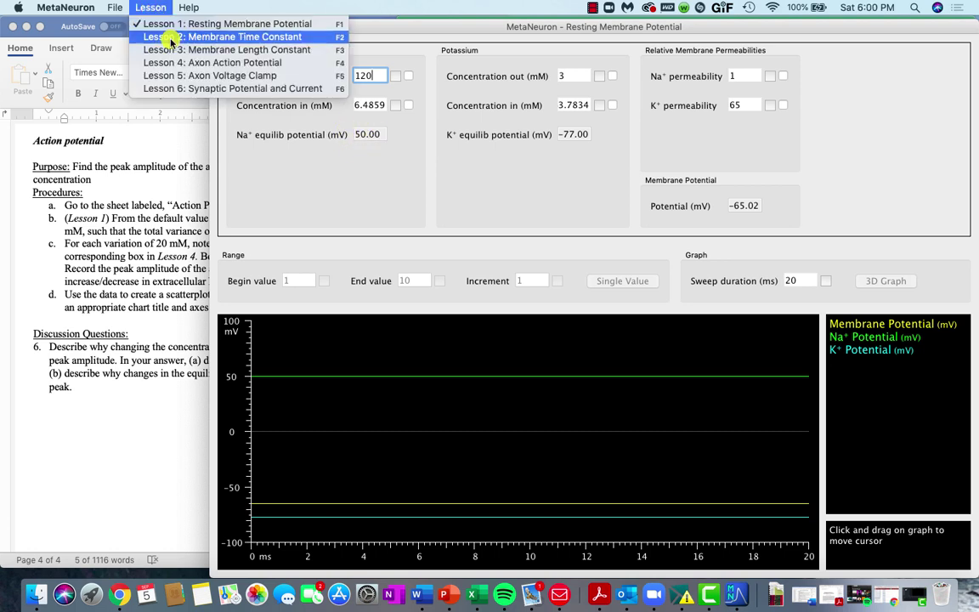
click(182, 63)
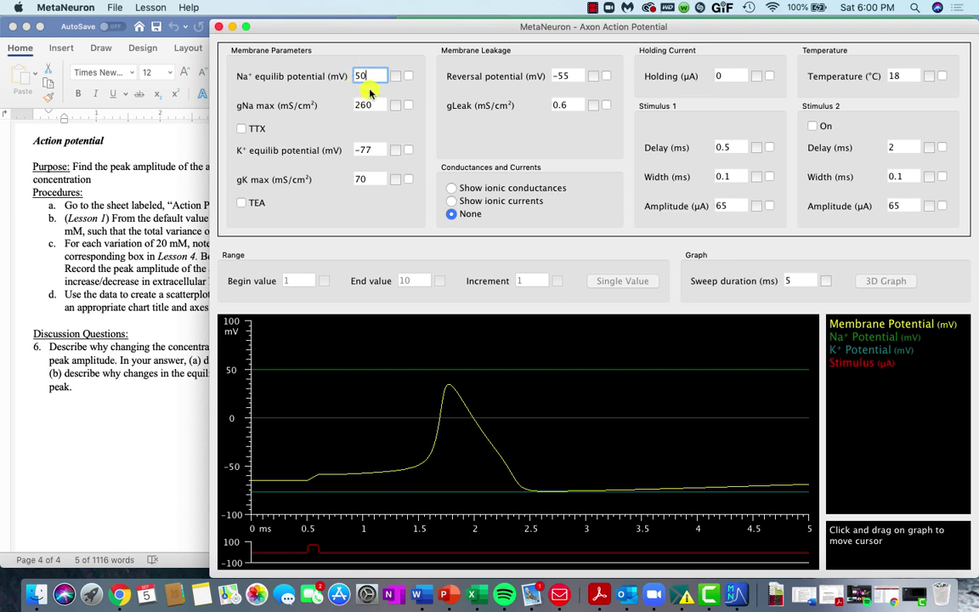
click(723, 204)
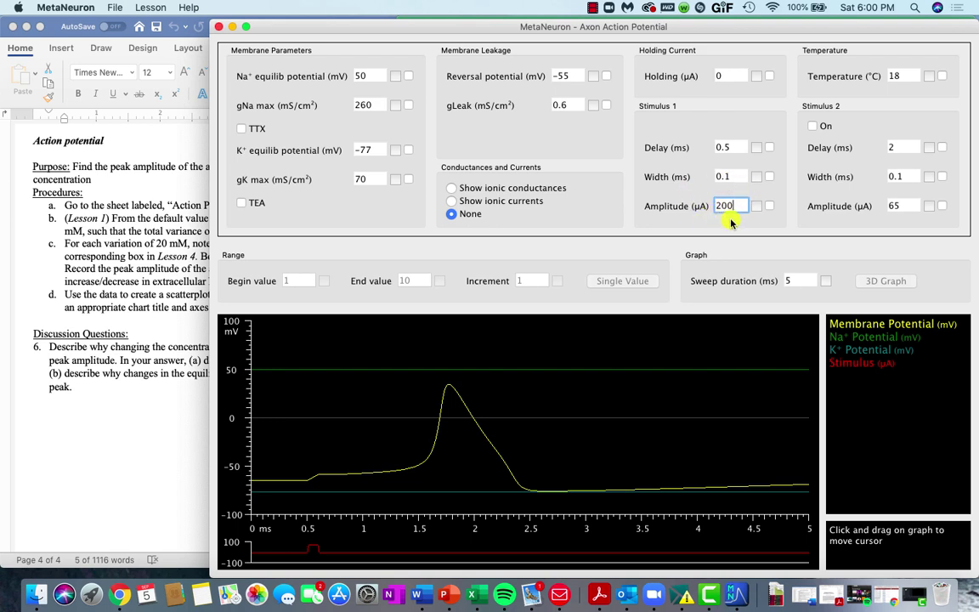
key(Return)
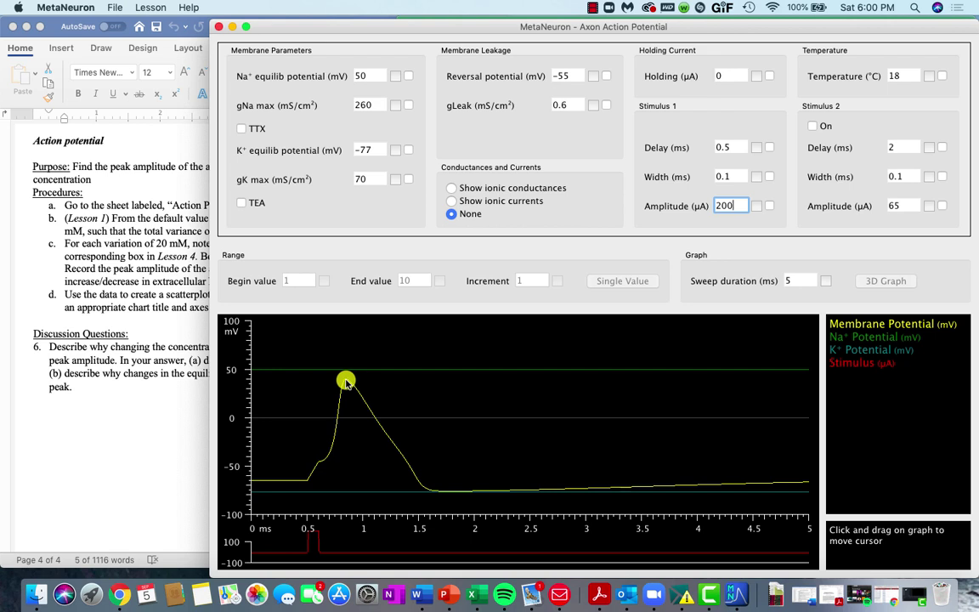
Step: Measure the action potential's peak amplitude on the graph at the default sodium equilibrium potential
mouse_move(346, 382)
mouse_down()
mouse_move(481, 459)
mouse_move(412, 472)
mouse_move(358, 398)
mouse_move(345, 410)
mouse_move(349, 453)
mouse_move(480, 425)
mouse_move(501, 400)
mouse_move(448, 421)
mouse_move(448, 446)
mouse_move(402, 455)
mouse_move(343, 383)
mouse_move(339, 405)
mouse_move(402, 394)
mouse_move(452, 404)
mouse_move(347, 380)
mouse_up()
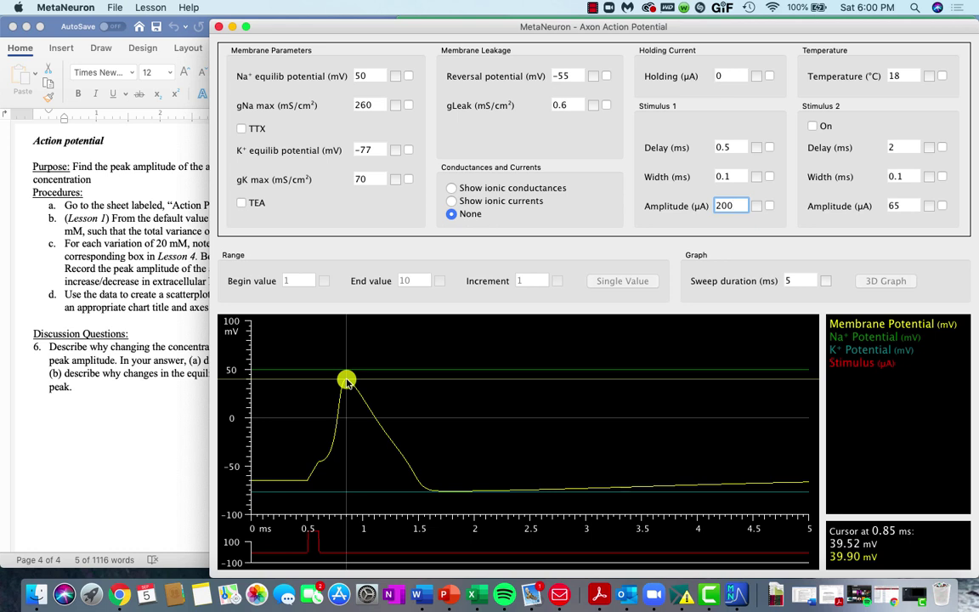
mouse_move(347, 380)
mouse_down()
mouse_move(338, 378)
mouse_move(348, 412)
mouse_move(346, 381)
mouse_up()
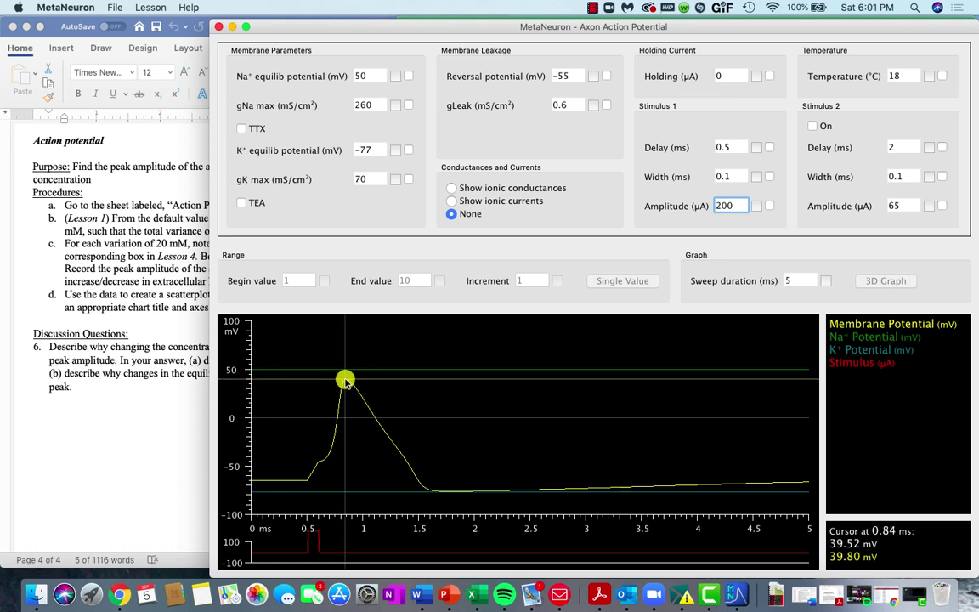
drag(345, 381, 345, 381)
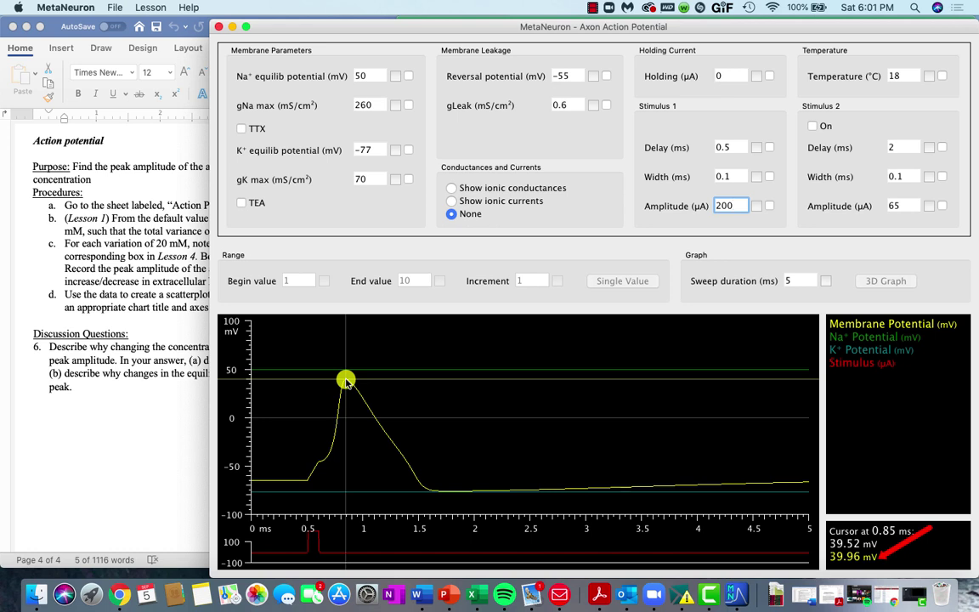
drag(345, 380, 344, 380)
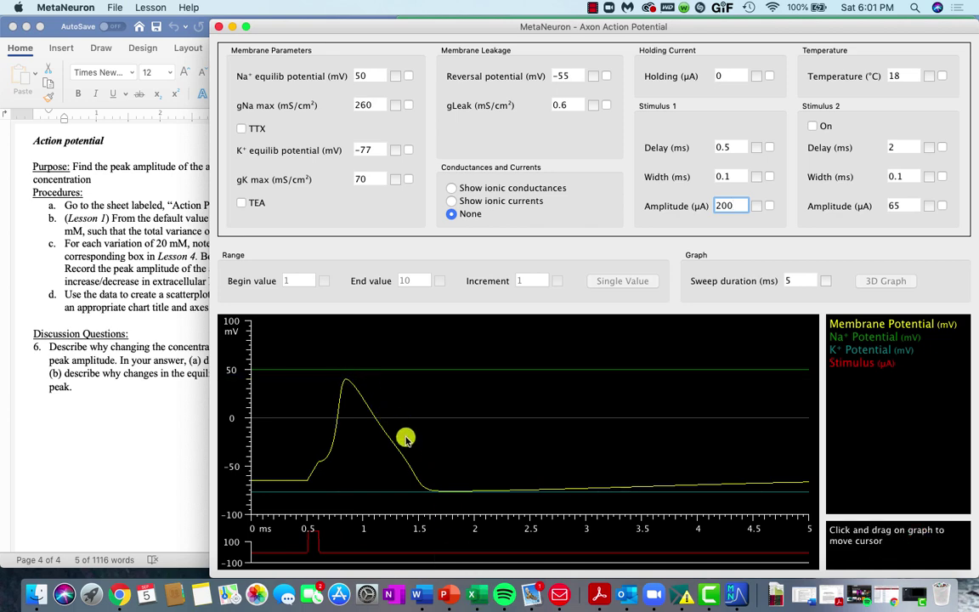
Step: Check the procedures in the Word handout, return to MetaNeuron's Lesson 1 and raise sodium's outside concentration to 140 mM
click(123, 436)
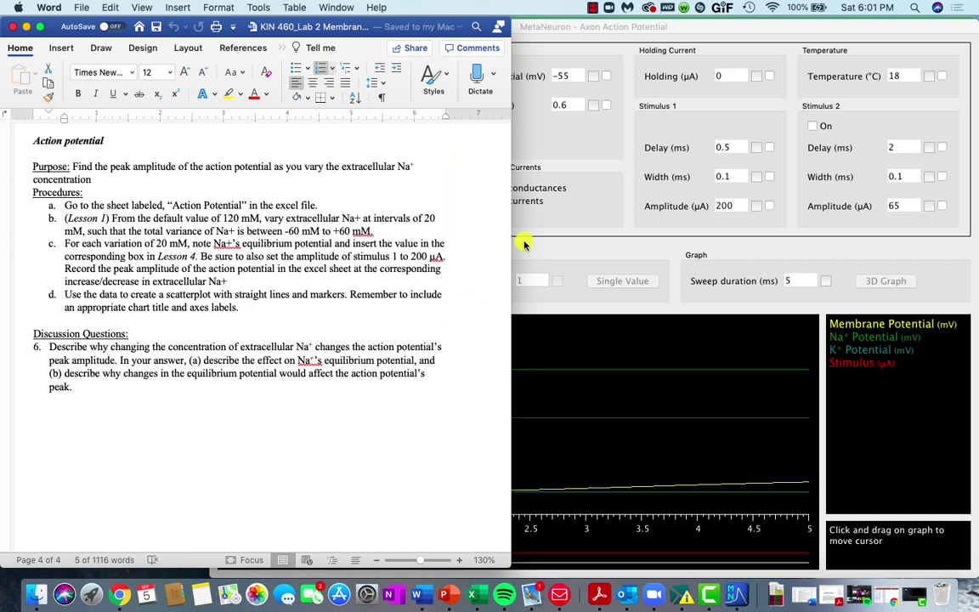
click(517, 228)
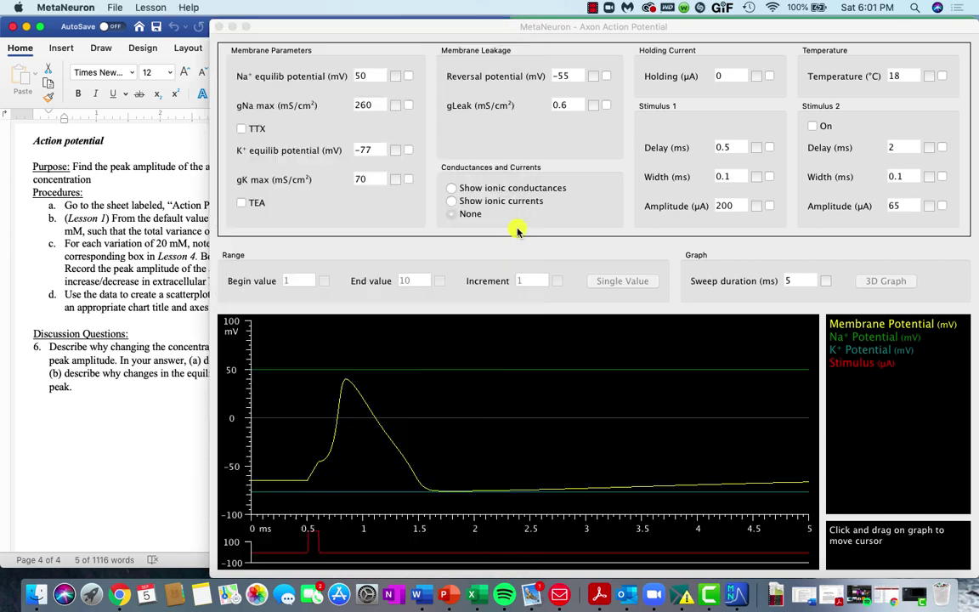
click(151, 7)
click(157, 24)
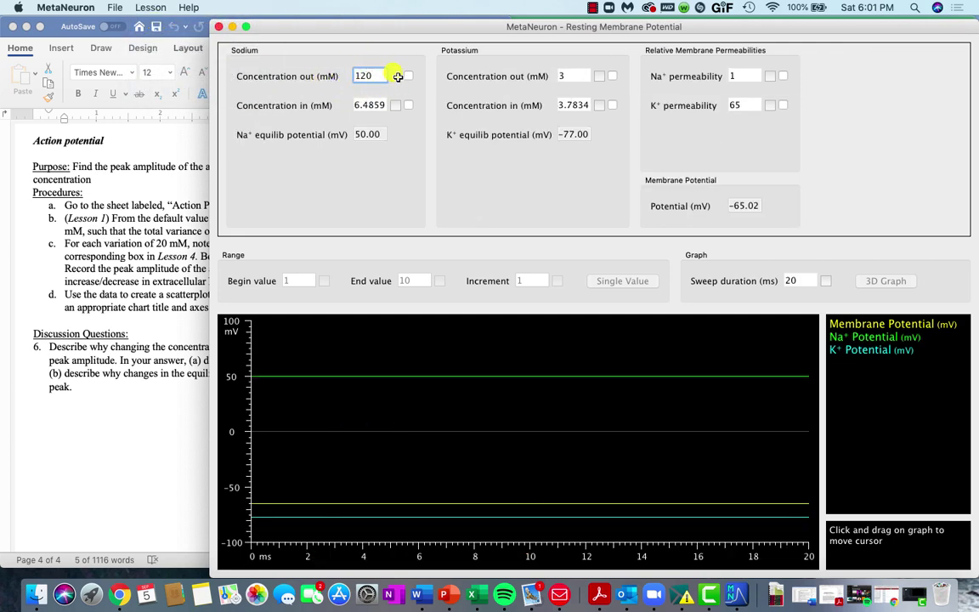
drag(398, 77, 431, 79)
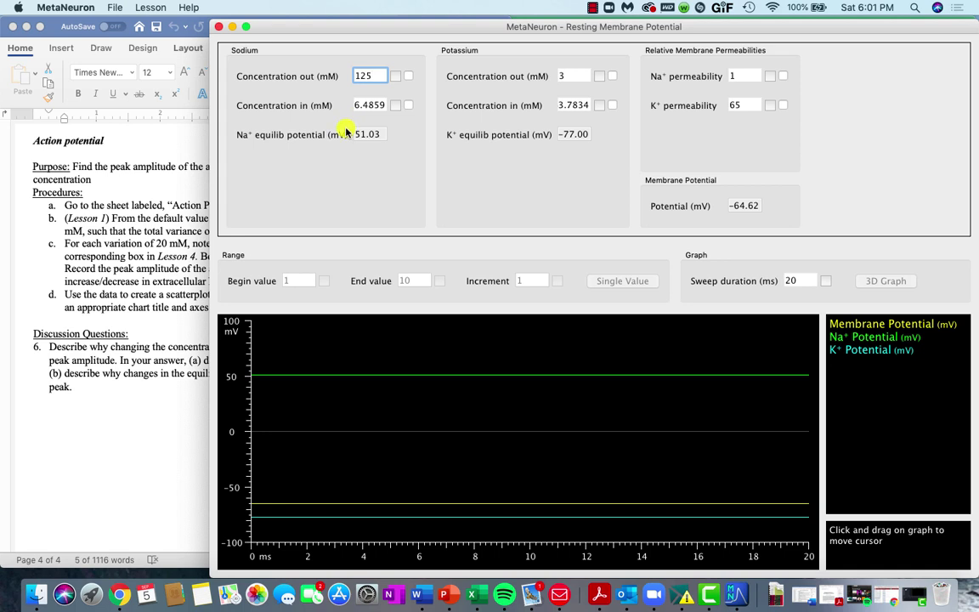
drag(399, 75, 510, 87)
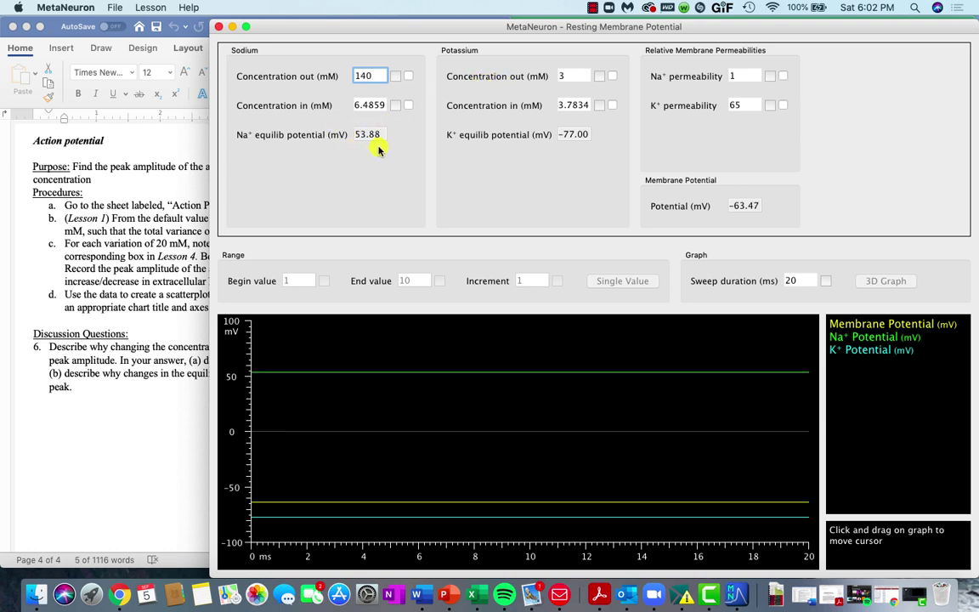
Step: Reopen Lesson 4: Axon Action Potential and set the Na⁺ equilibrium potential to 53.88 mV
click(153, 8)
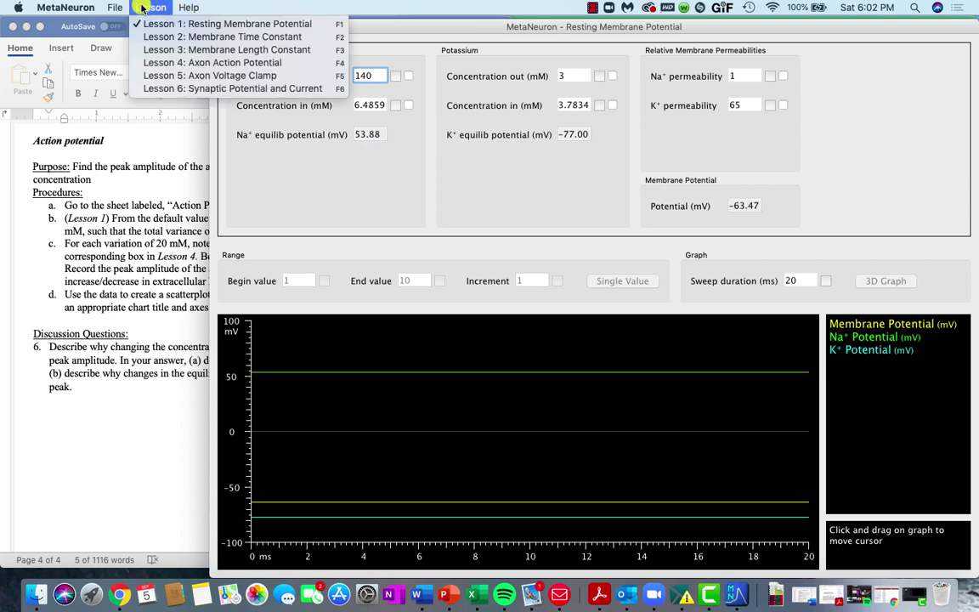
click(174, 63)
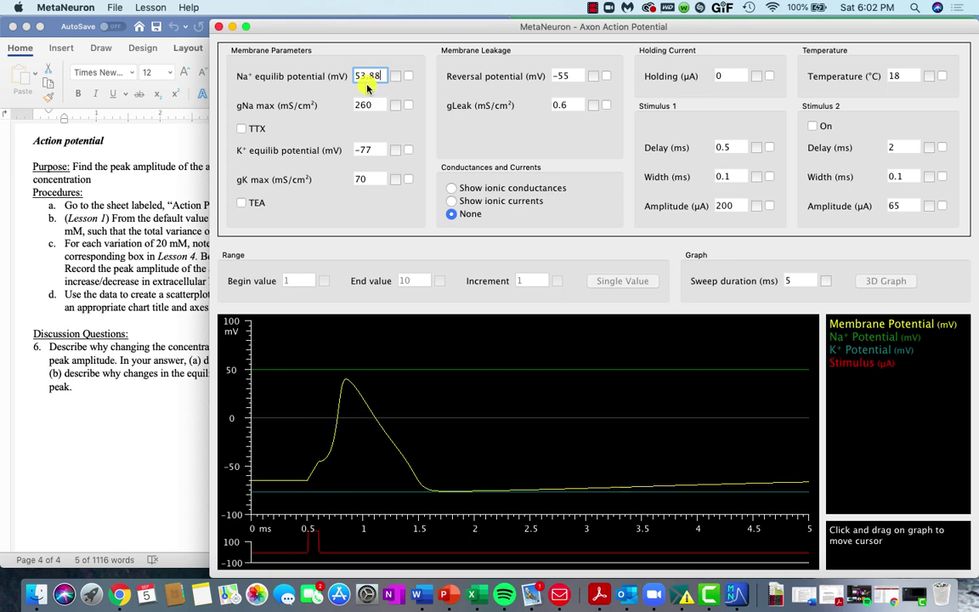
key(Return)
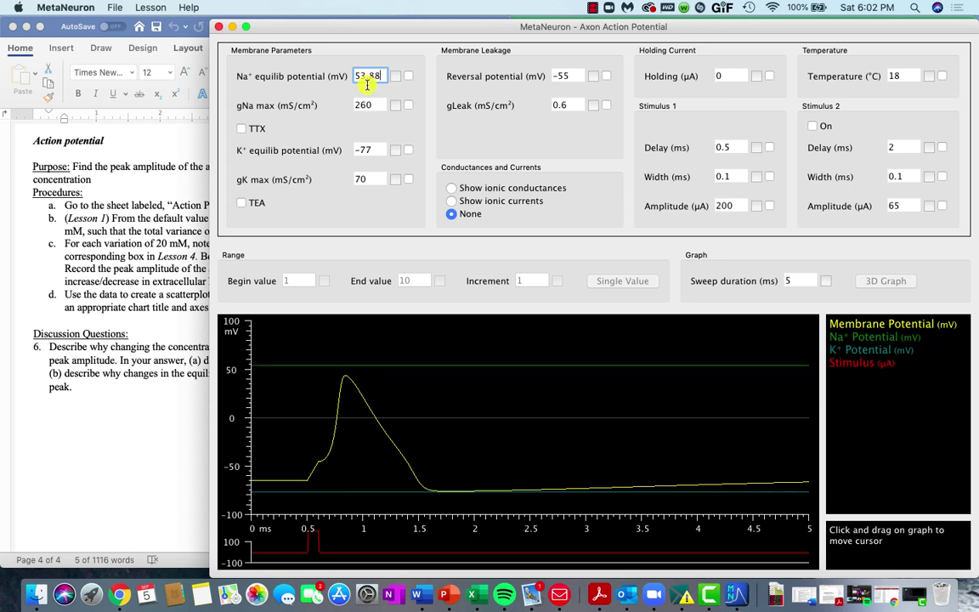
Step: Measure the peak amplitude of the action potential curve produced with the raised sodium equilibrium potential
click(345, 378)
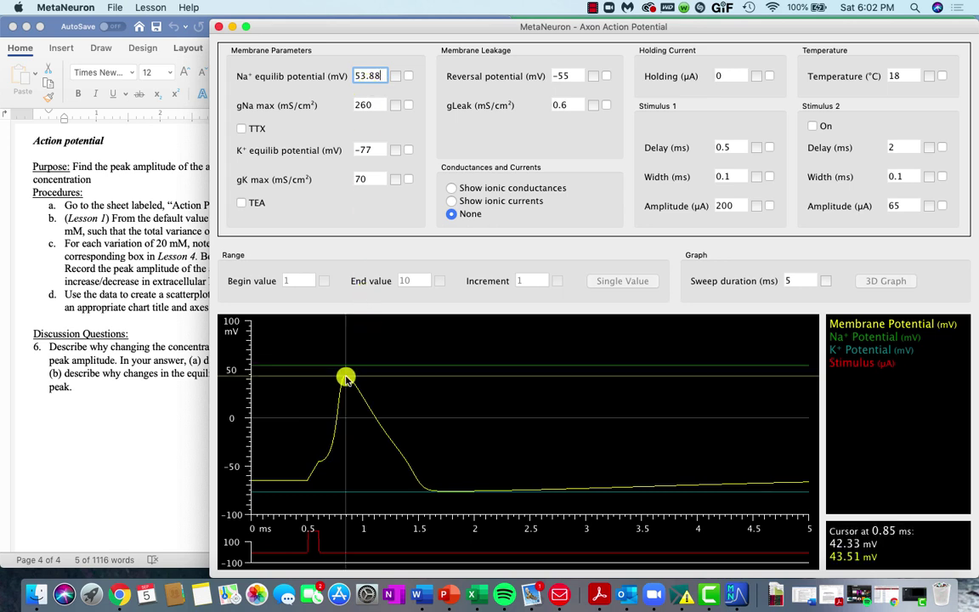
click(344, 377)
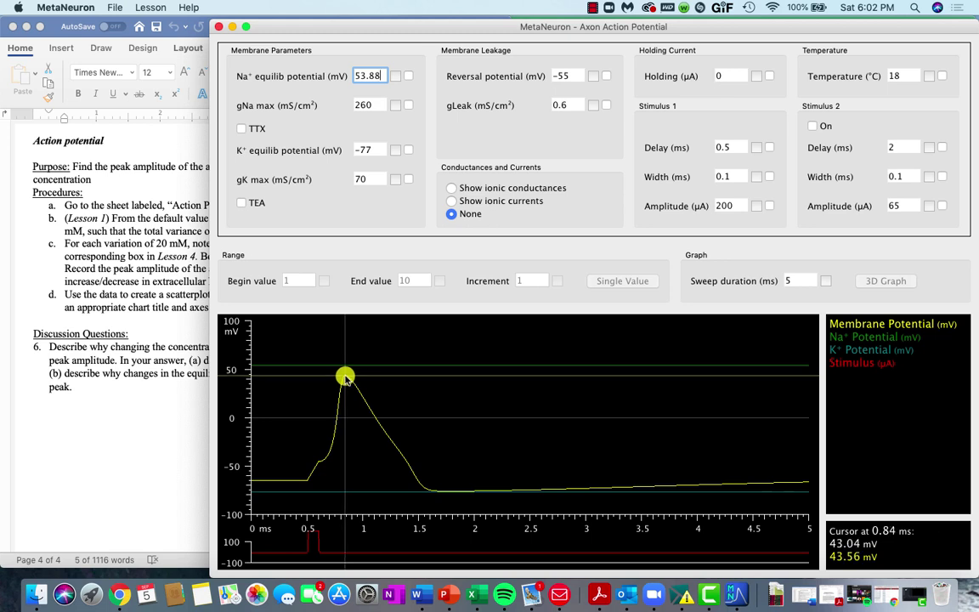
click(346, 378)
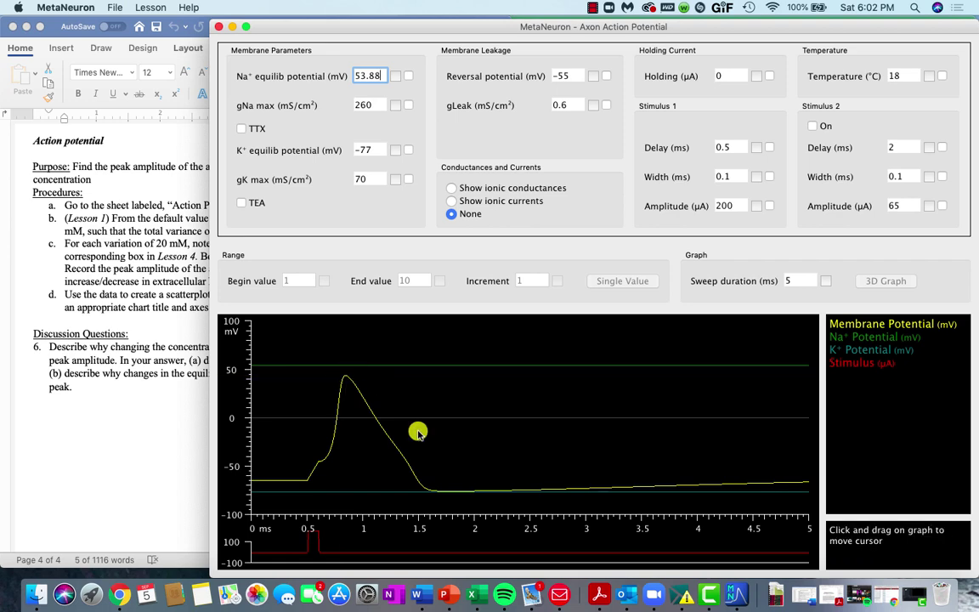
Step: Review the Action Potential table in Excel and the scatterplot instructions and discussion question 6 in the Word handout
click(485, 600)
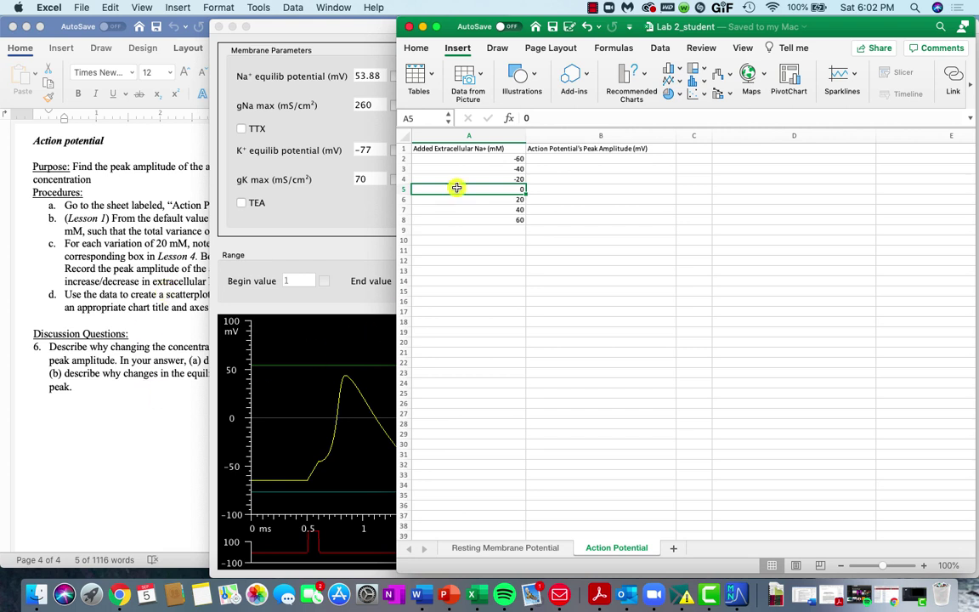
click(158, 316)
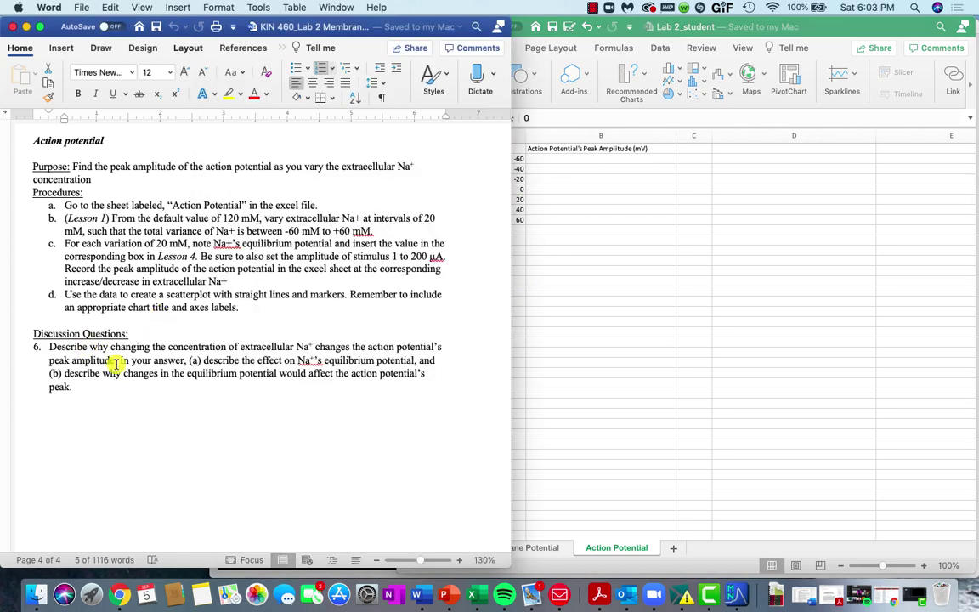